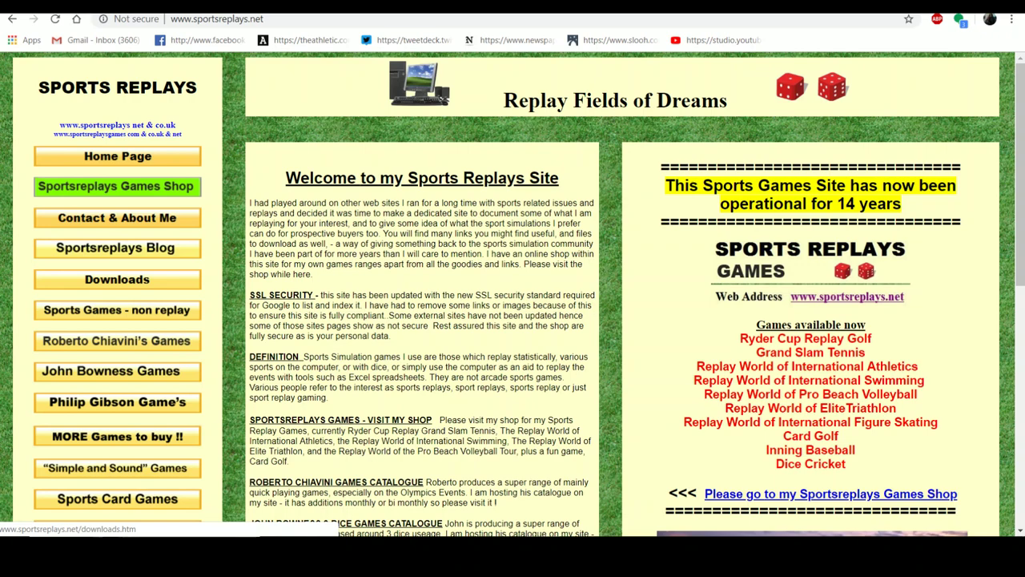
Step: Go to the Action PC Football downloads page and scroll to its files, including Tom Stewart's NFL Fields
left_click(117, 279)
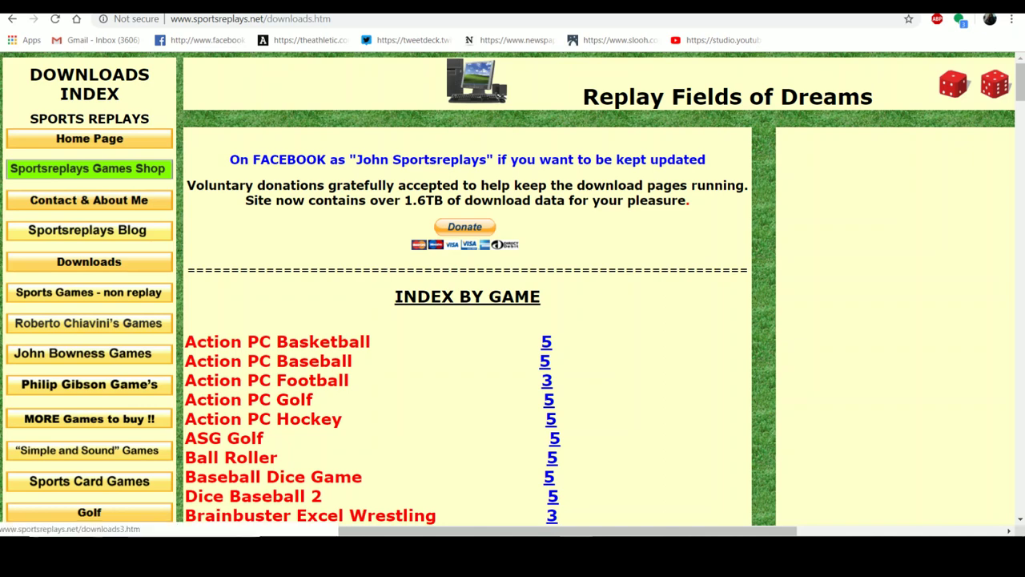
left_click(546, 381)
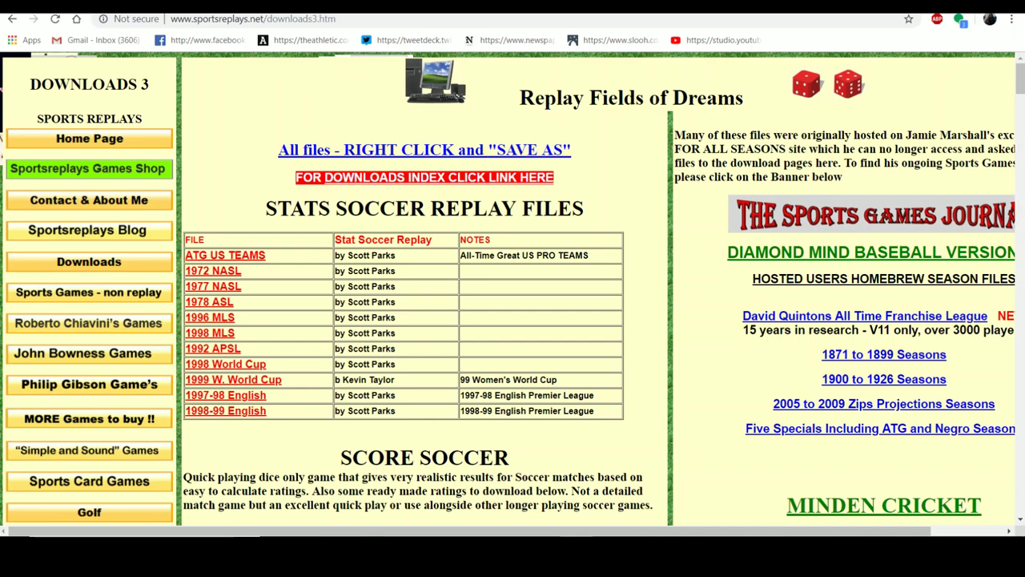
scroll(513, 289, "down", 5)
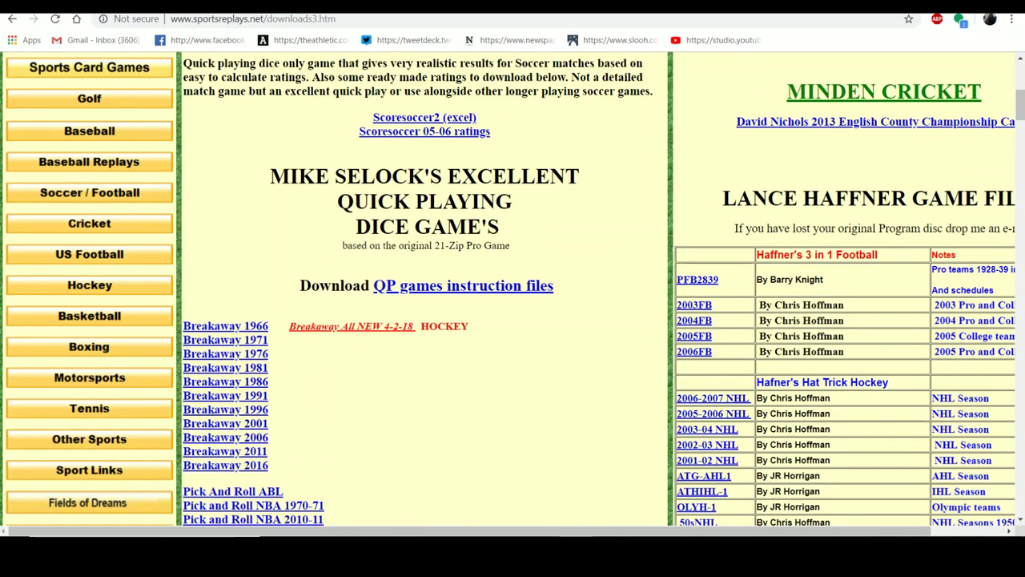
scroll(513, 288, "down", 5)
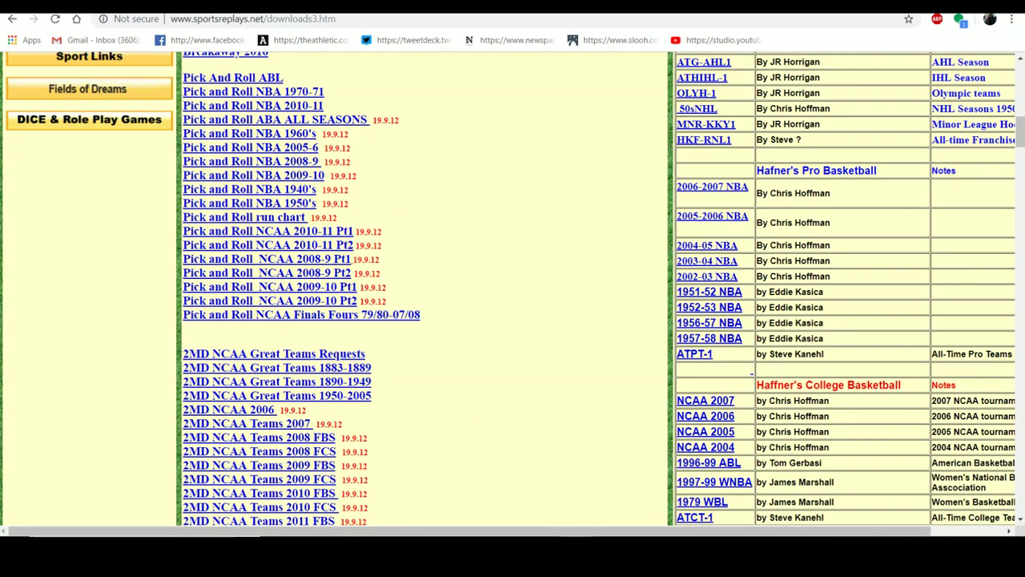
scroll(513, 288, "down", 5)
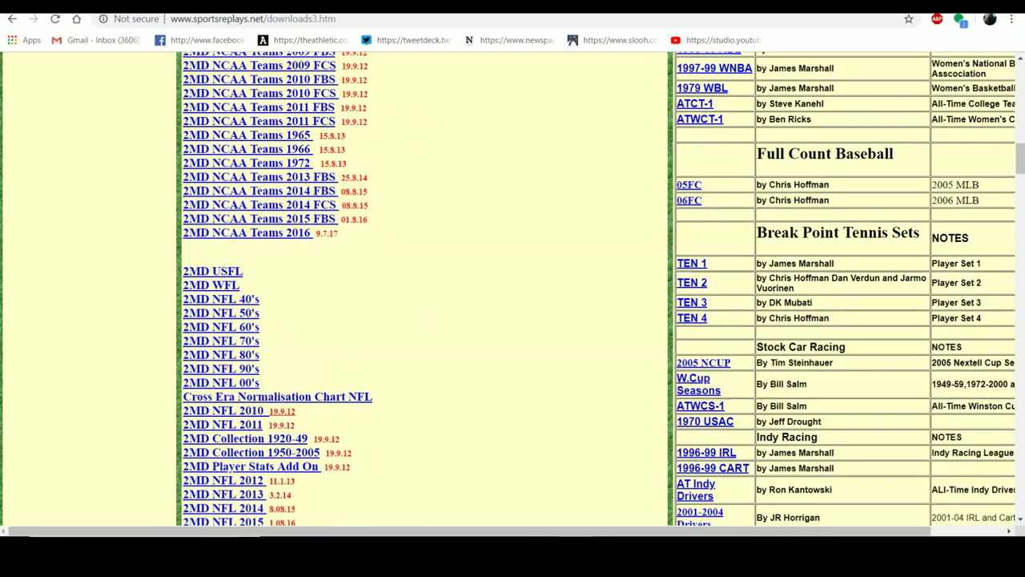
scroll(513, 288, "down", 5)
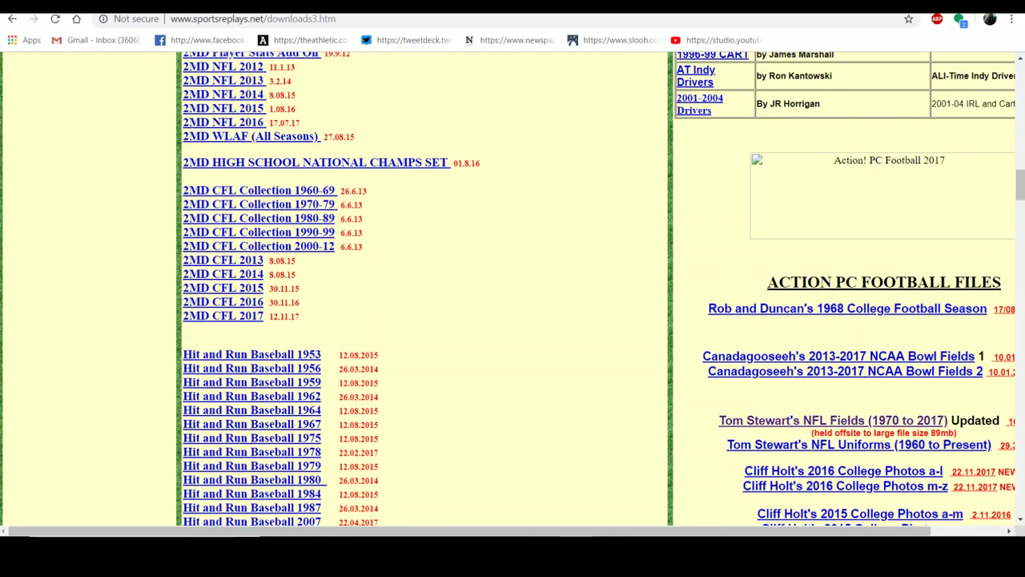
scroll(513, 288, "right", 2)
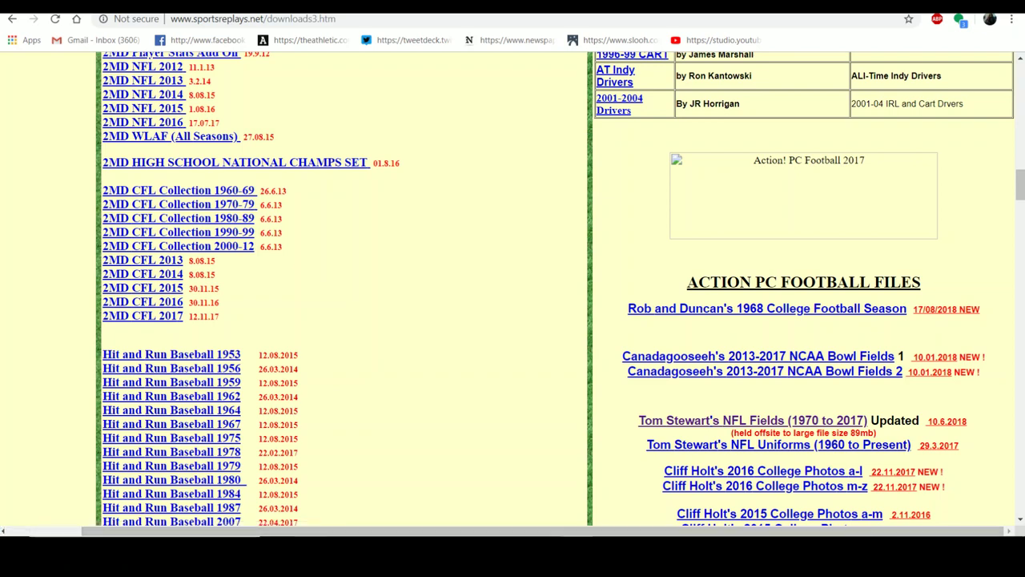
Step: Open File Explorer on the Downloads folder and scroll to the NFL Fields zip
key("super+e")
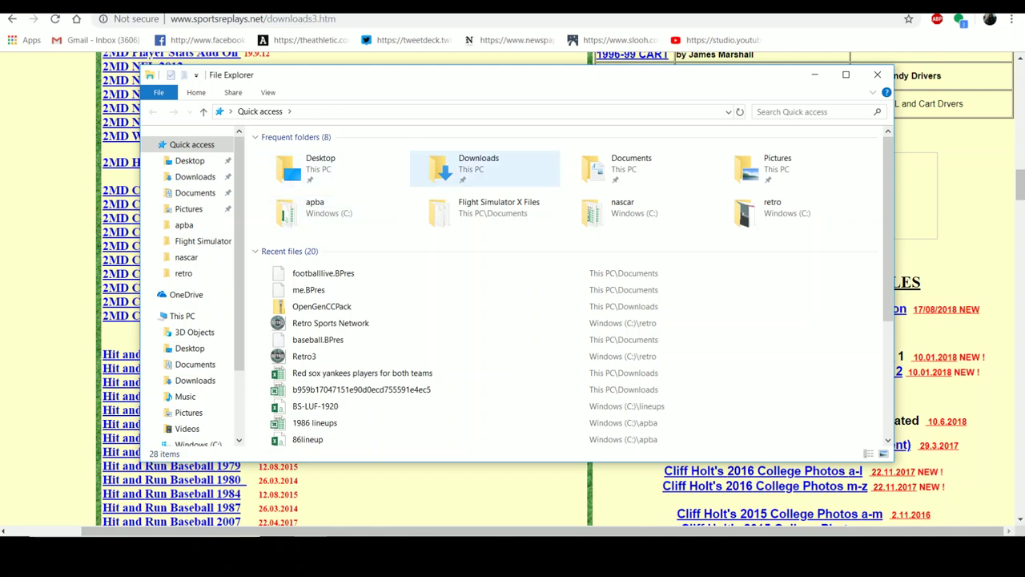
left_click(480, 166)
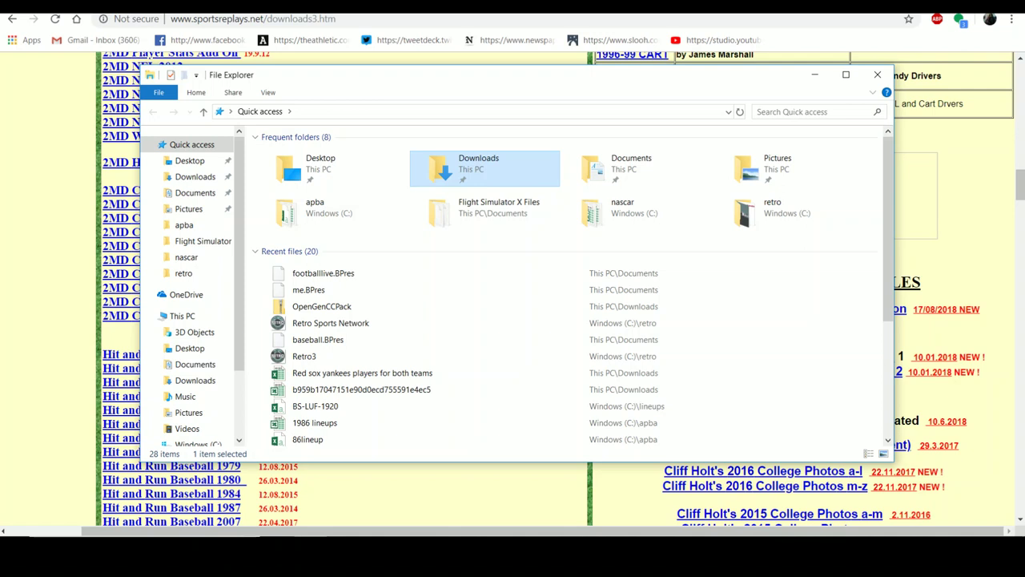
key("Return")
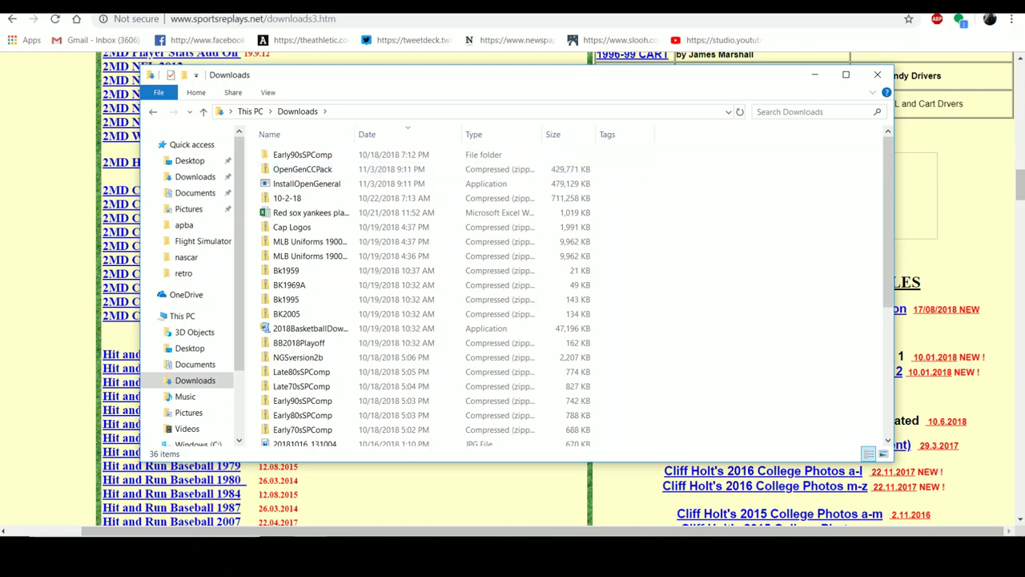
scroll(888, 240, "down", 5)
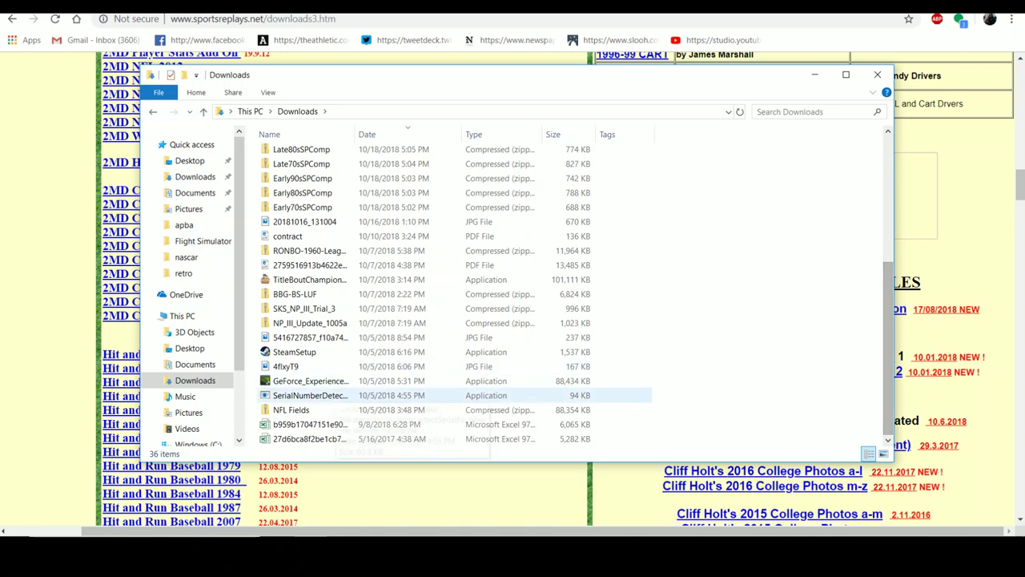
Step: Open NFL Fields.zip and start Extract all, choosing to browse for a destination
double_click(291, 409)
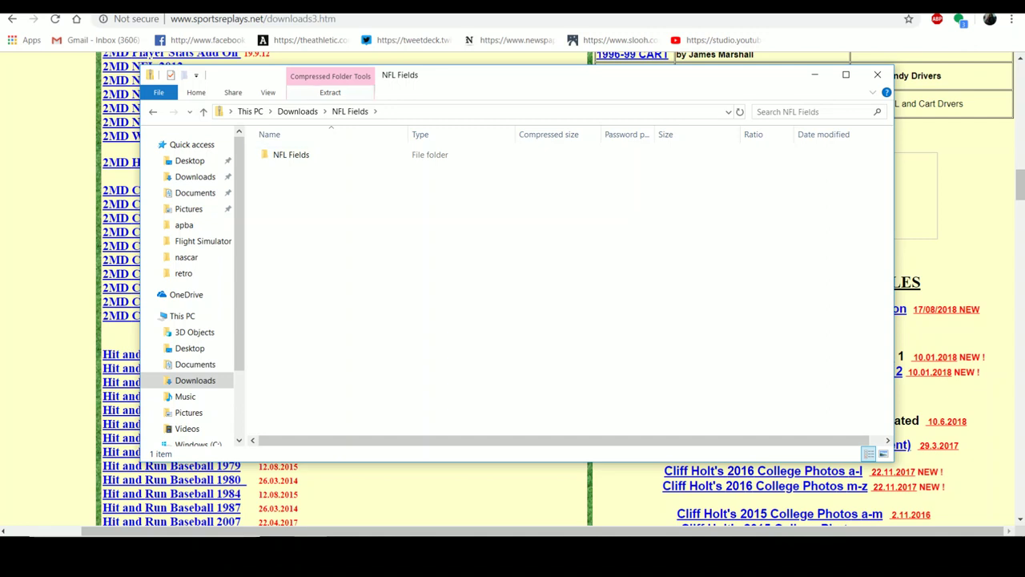
left_click(330, 92)
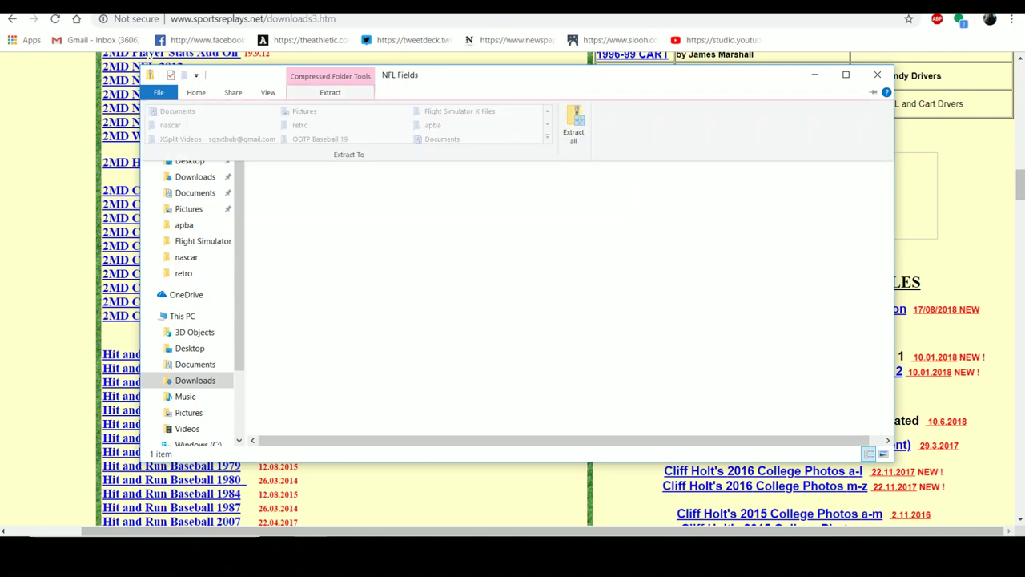
left_click(574, 124)
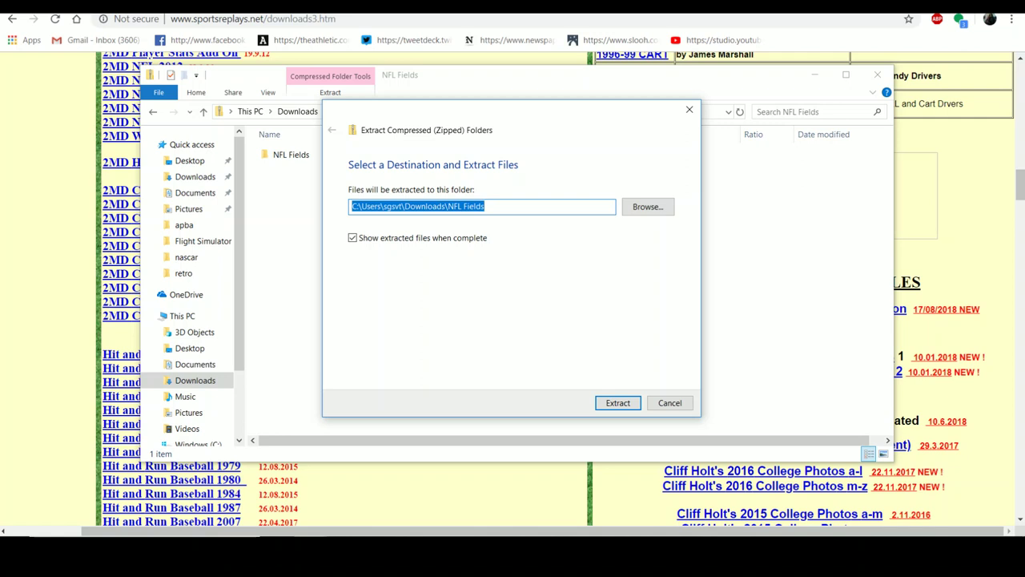
left_click(648, 206)
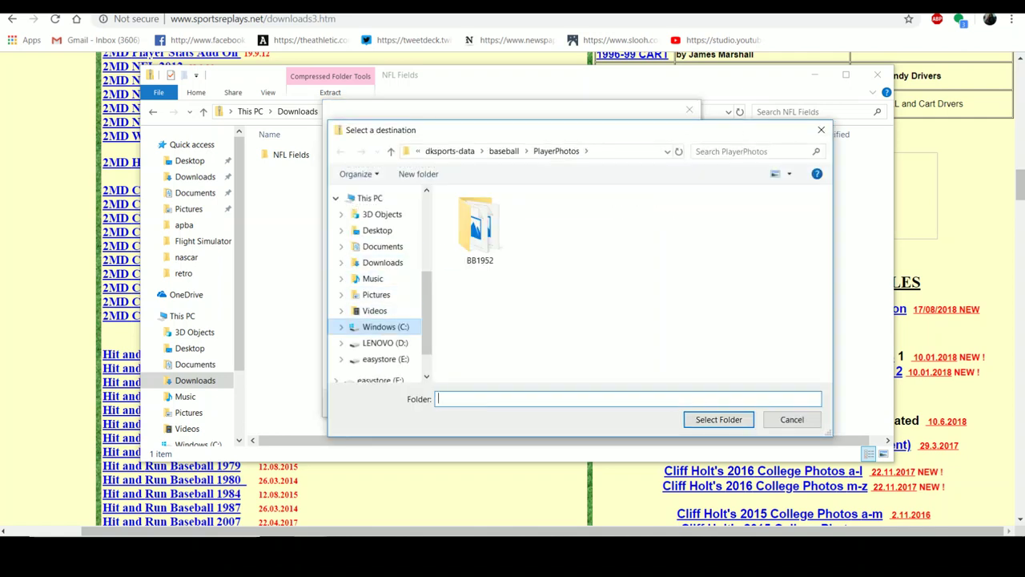
Step: Navigate the destination to C:\dksports-data\football\Stadiums
left_click(380, 326)
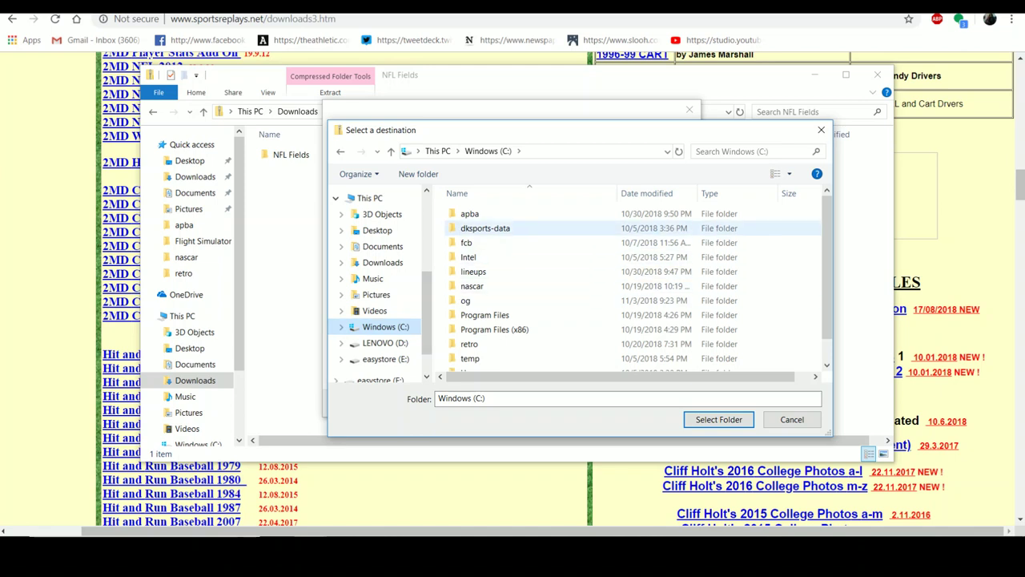
double_click(484, 228)
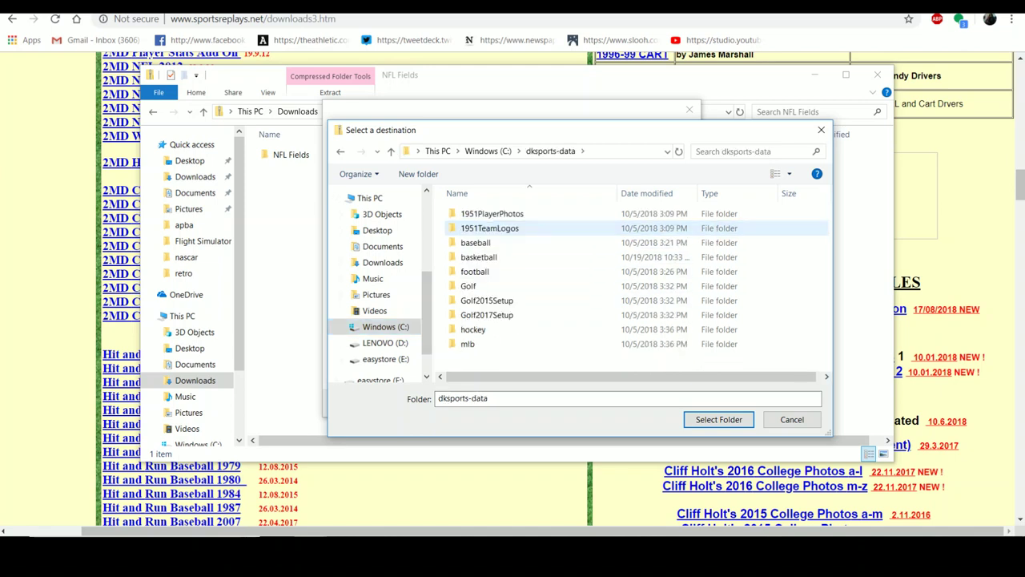
left_click(475, 271)
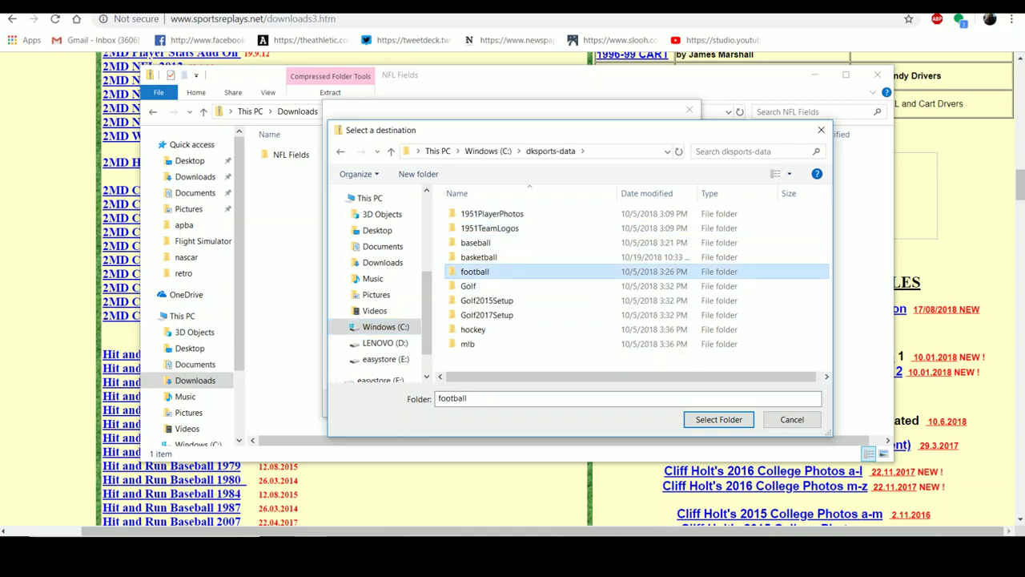
double_click(475, 272)
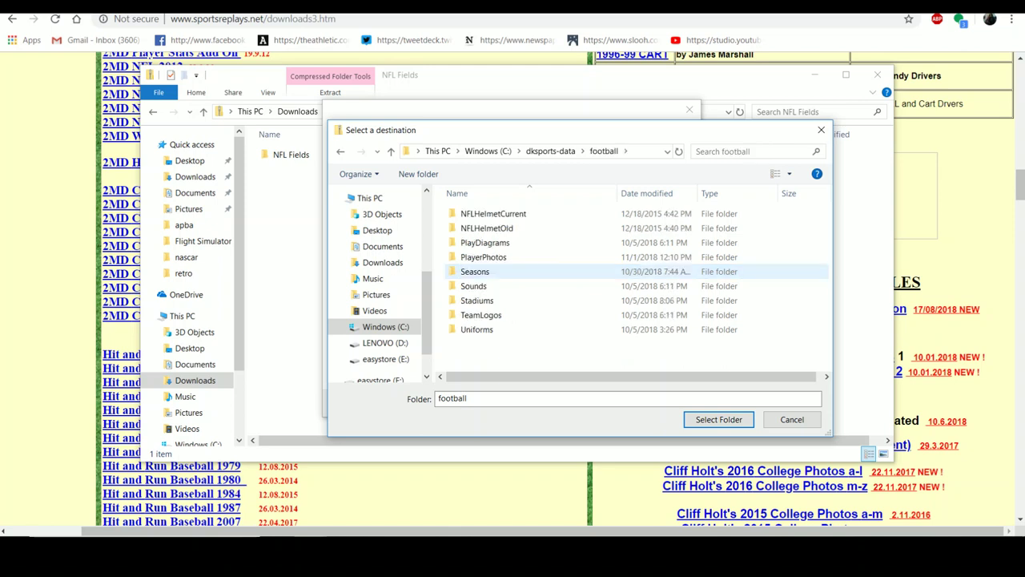
left_click(477, 300)
double_click(476, 300)
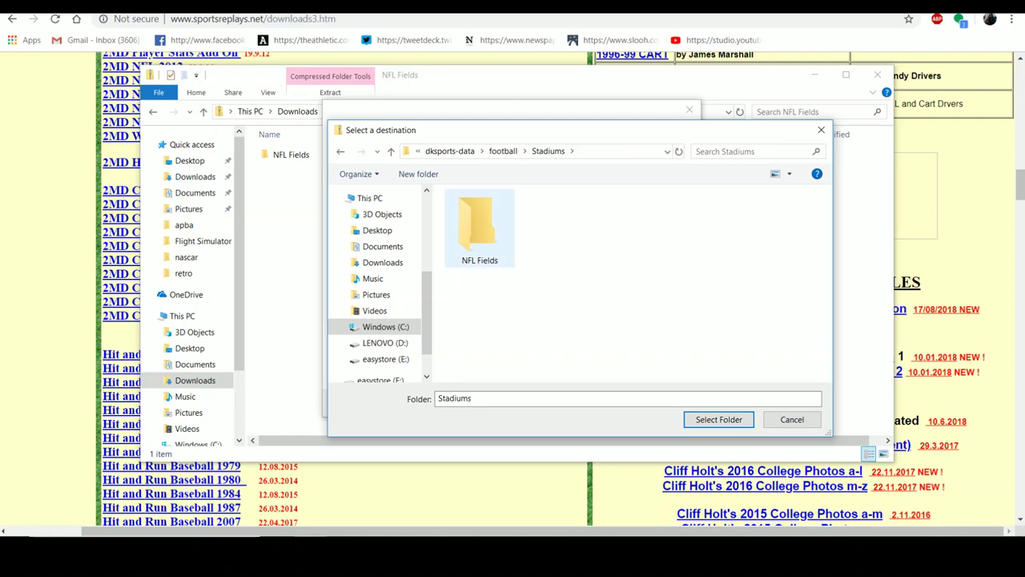
double_click(479, 228)
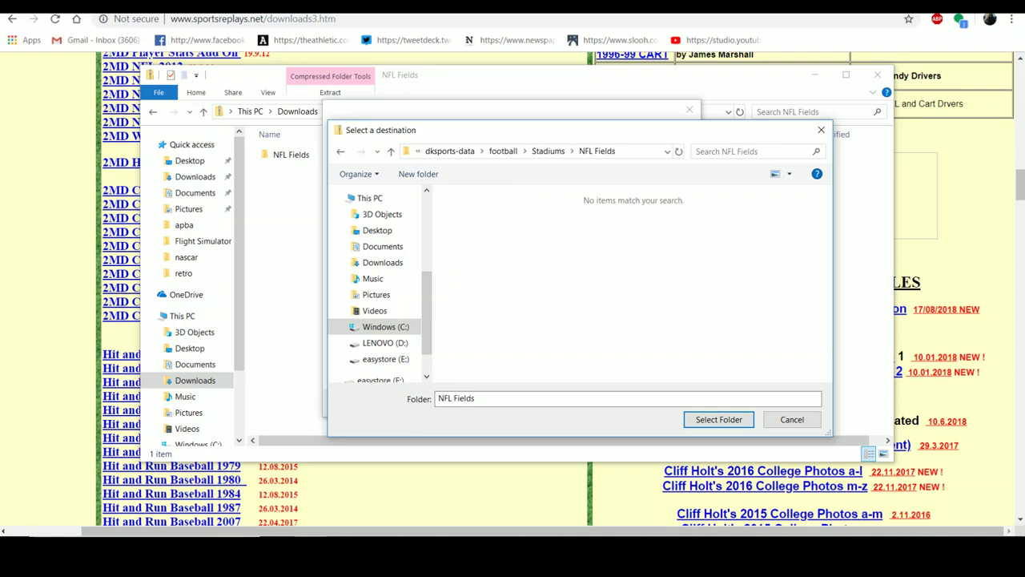
key("alt+Left")
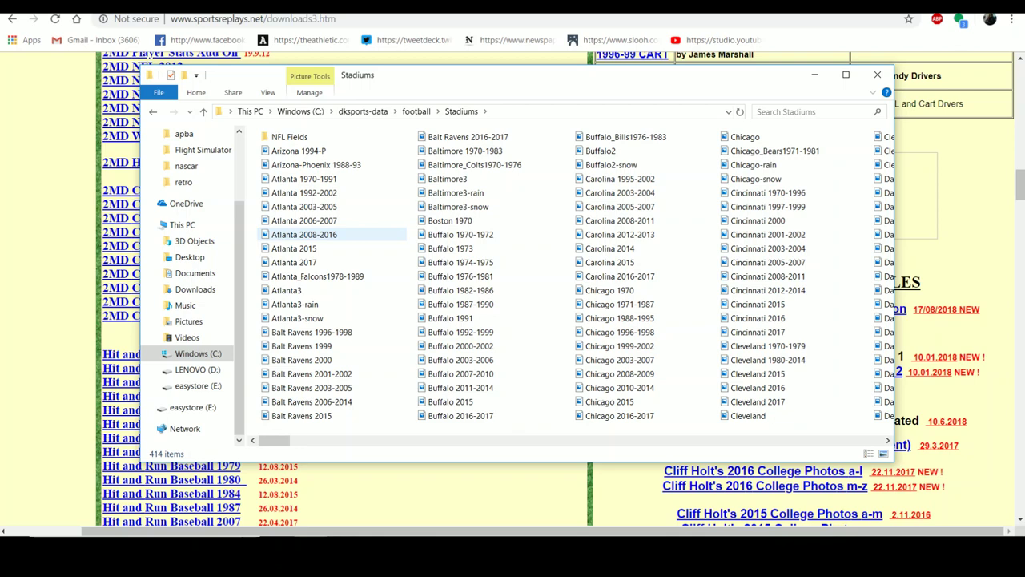
Step: Open the Miami 1976-1983 field image from the Stadiums folder in Photos
left_click(400, 440)
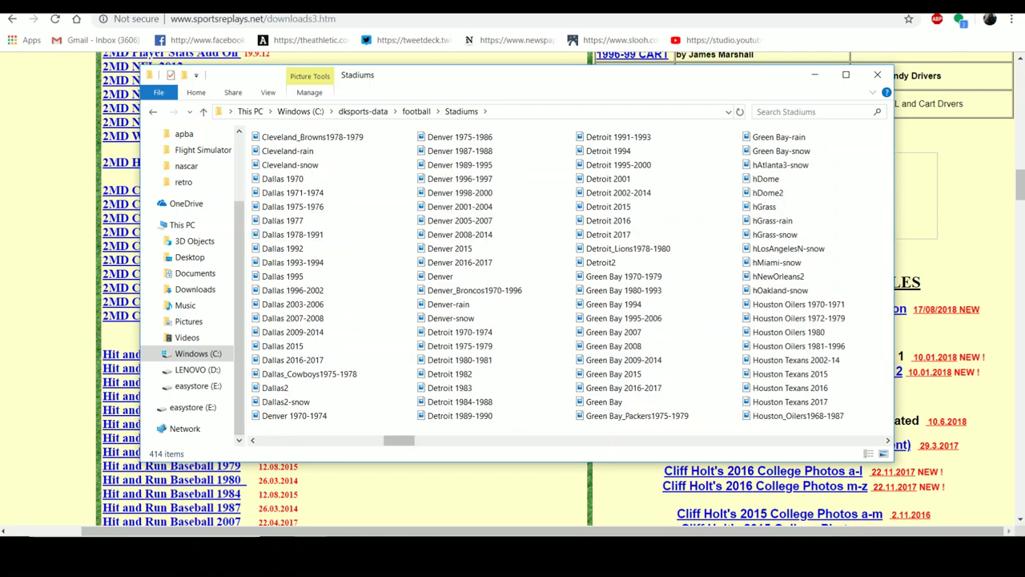
left_click_drag(399, 440, 492, 440)
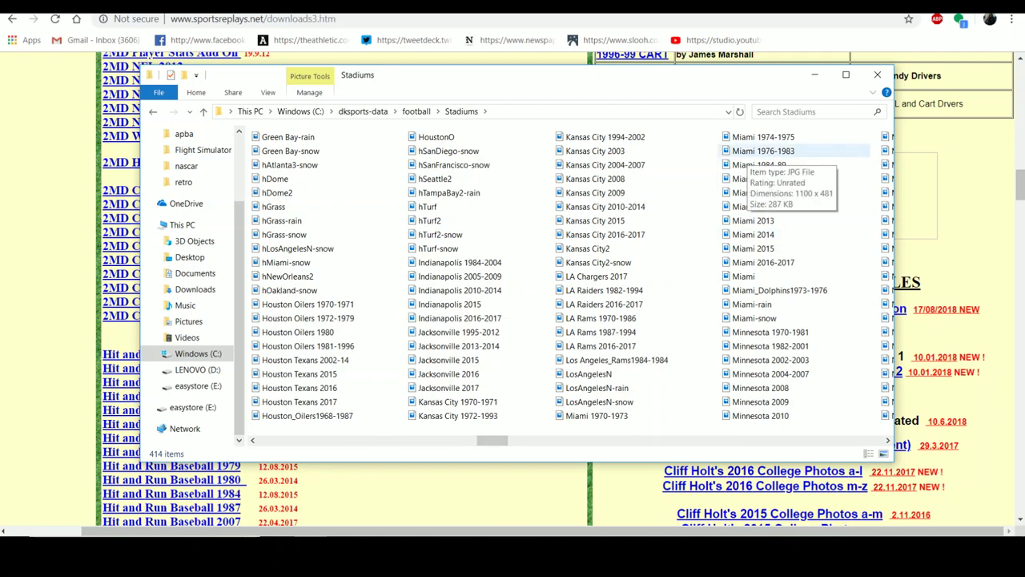
double_click(753, 151)
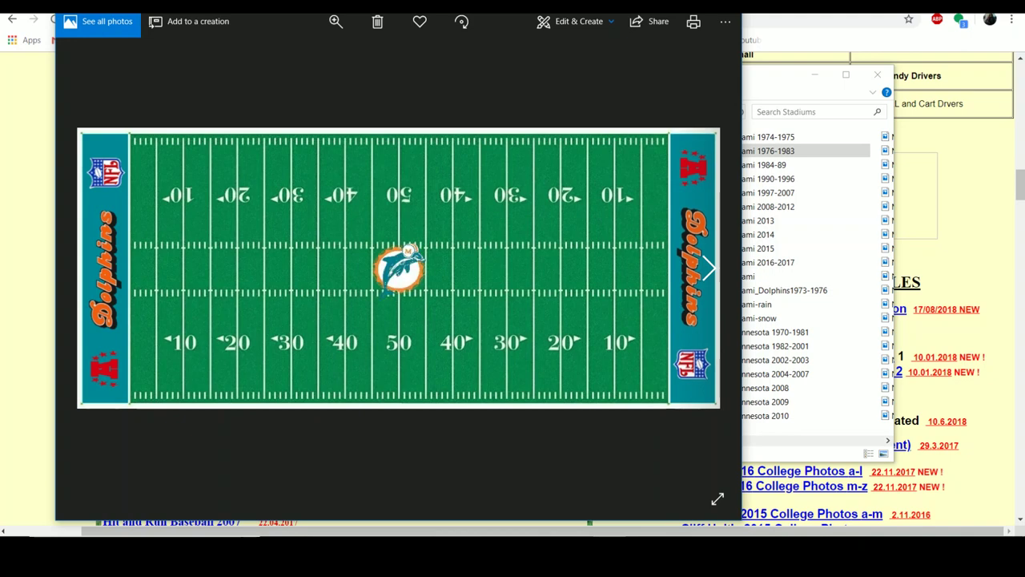
Step: Page through nine more Miami Dolphins field images, then close Photos
key("Right")
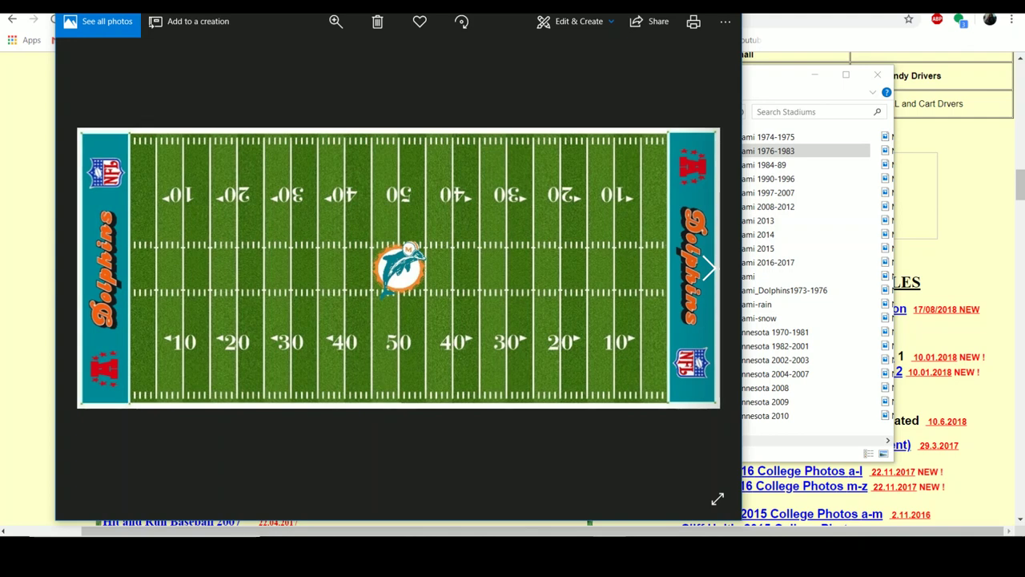
key("Right")
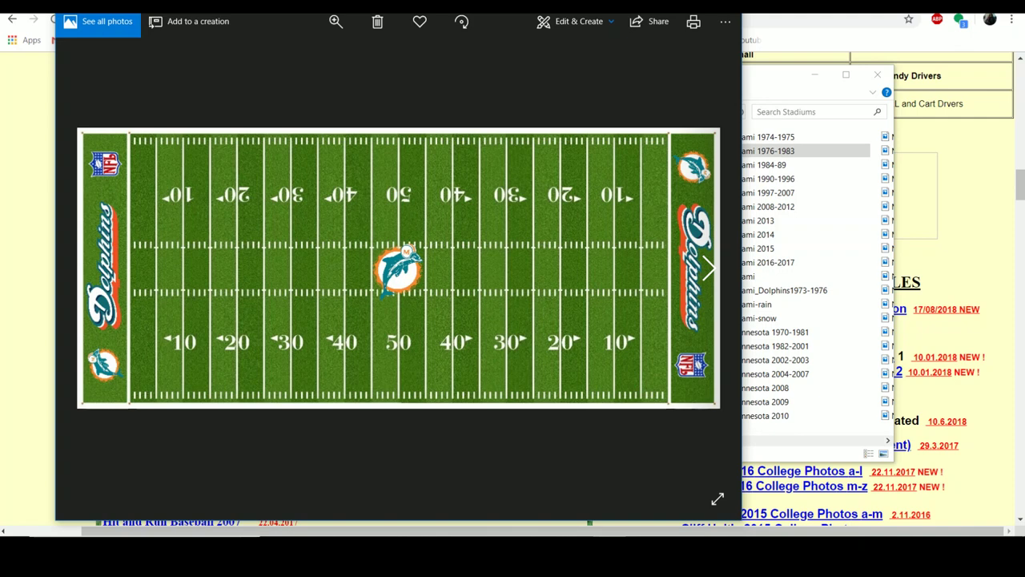
key("Right")
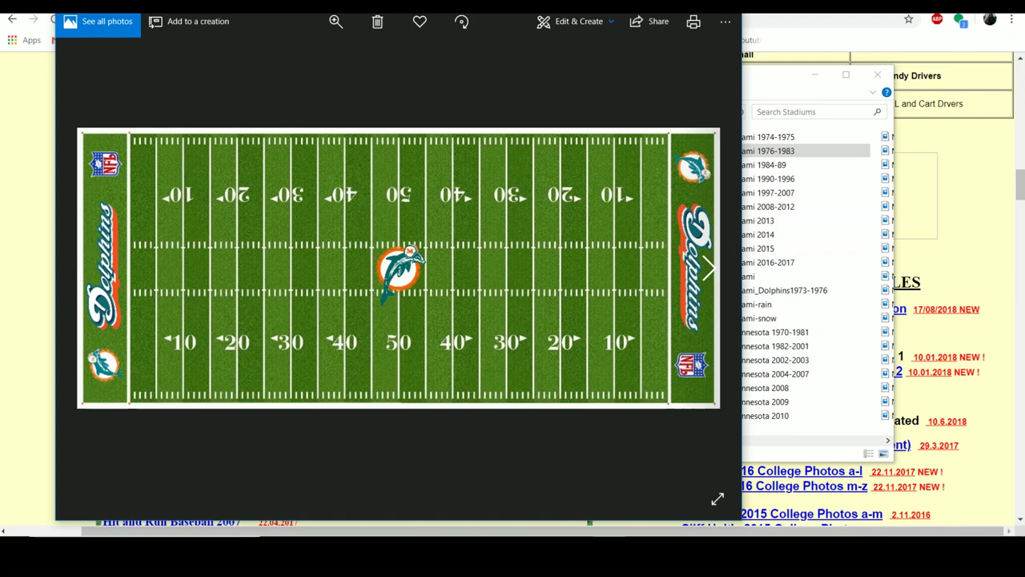
key("Right")
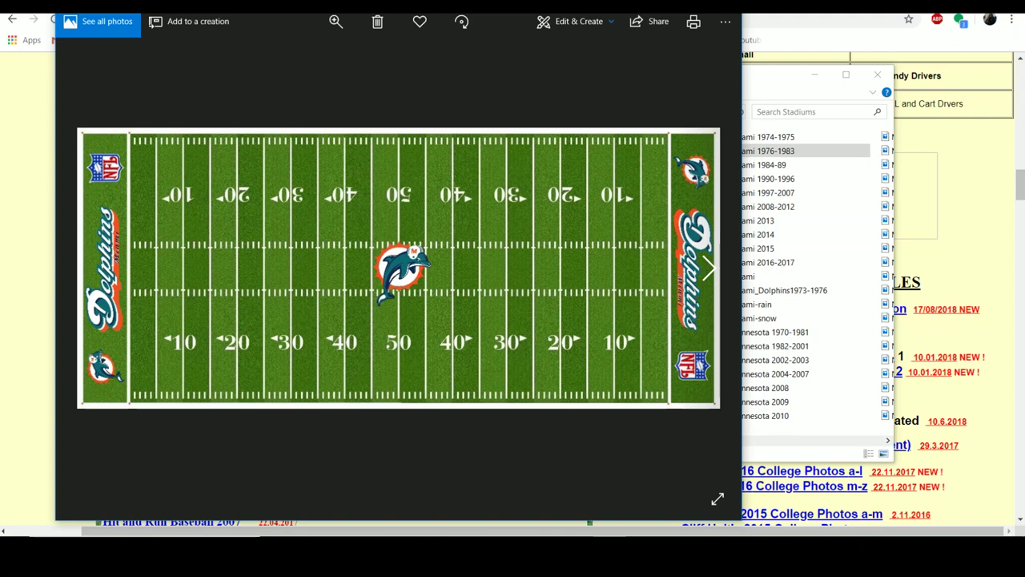
key("Right")
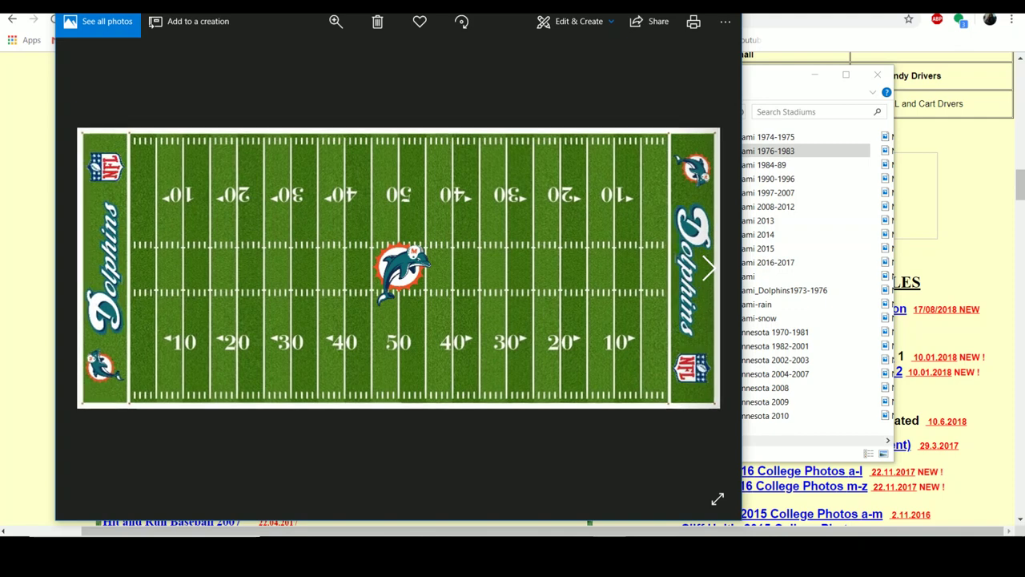
key("Right")
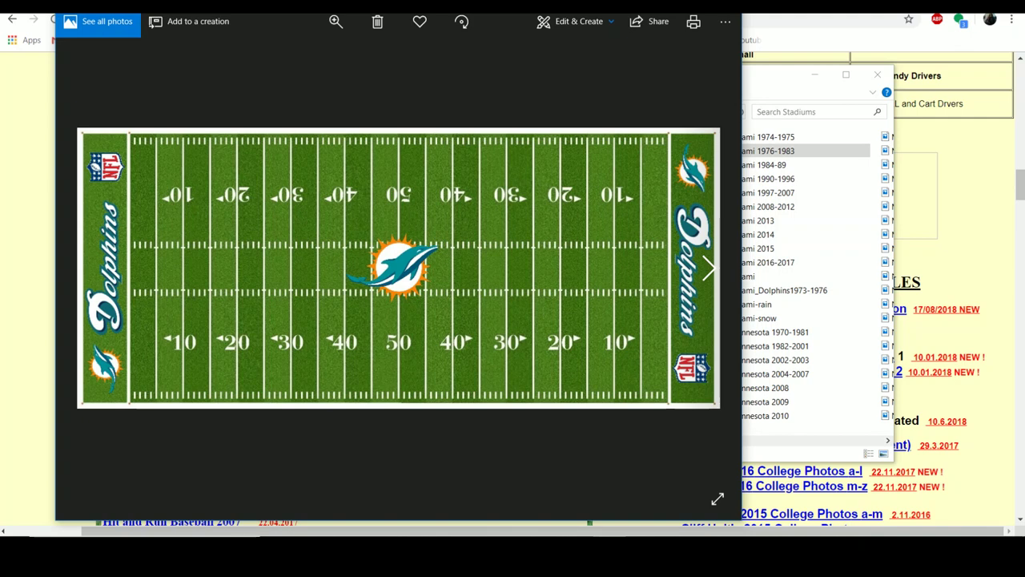
key("Right")
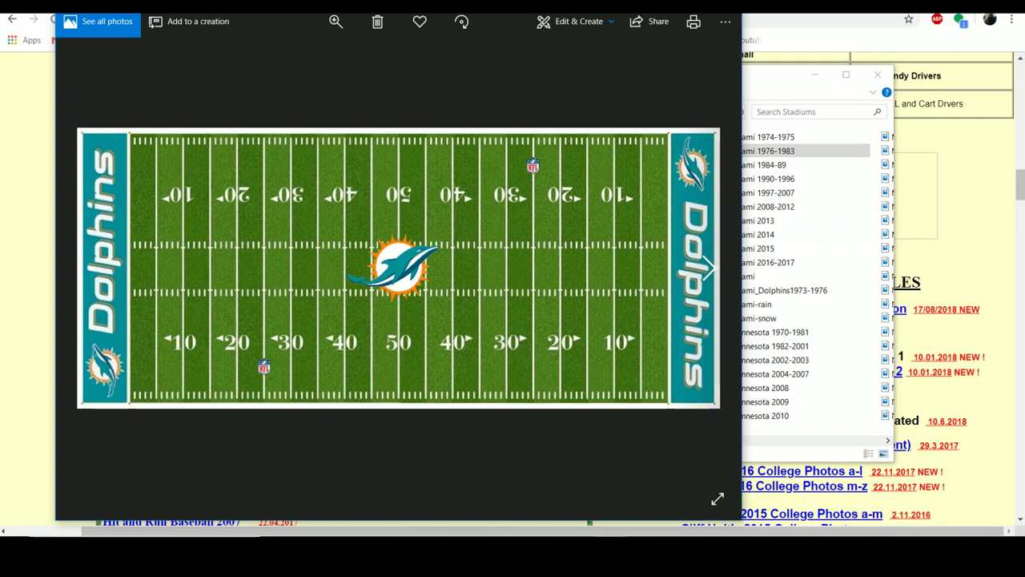
key("Right")
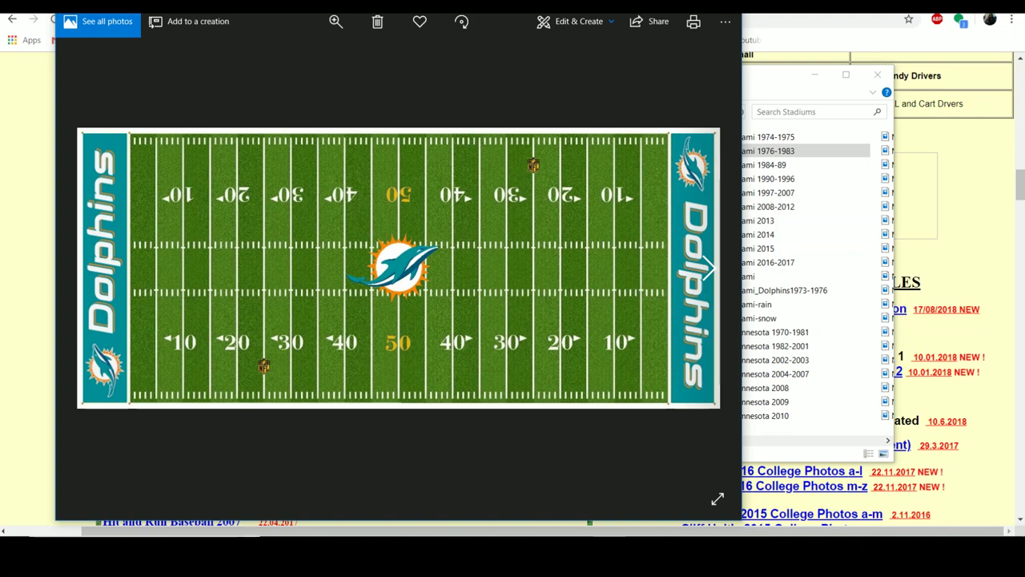
key("Right")
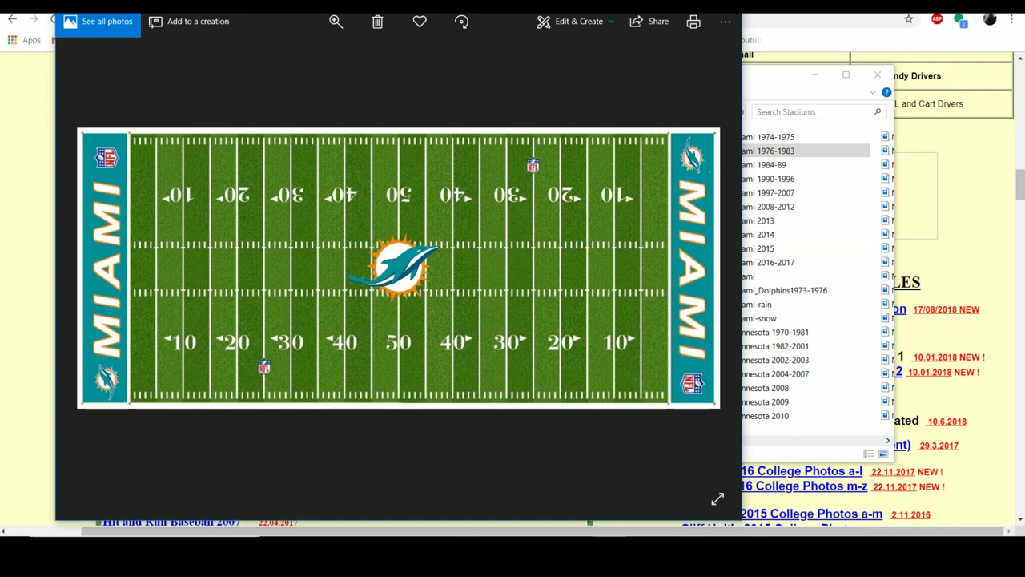
key("alt+F4")
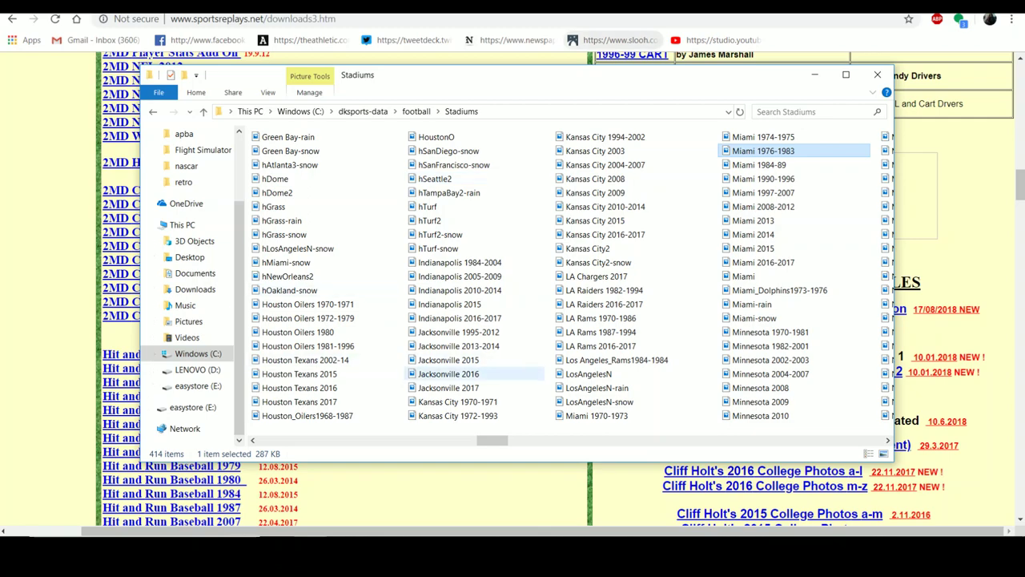
Step: Preview the Kansas City 1970-1971 field and the next two Chiefs images, then close Photos
double_click(458, 401)
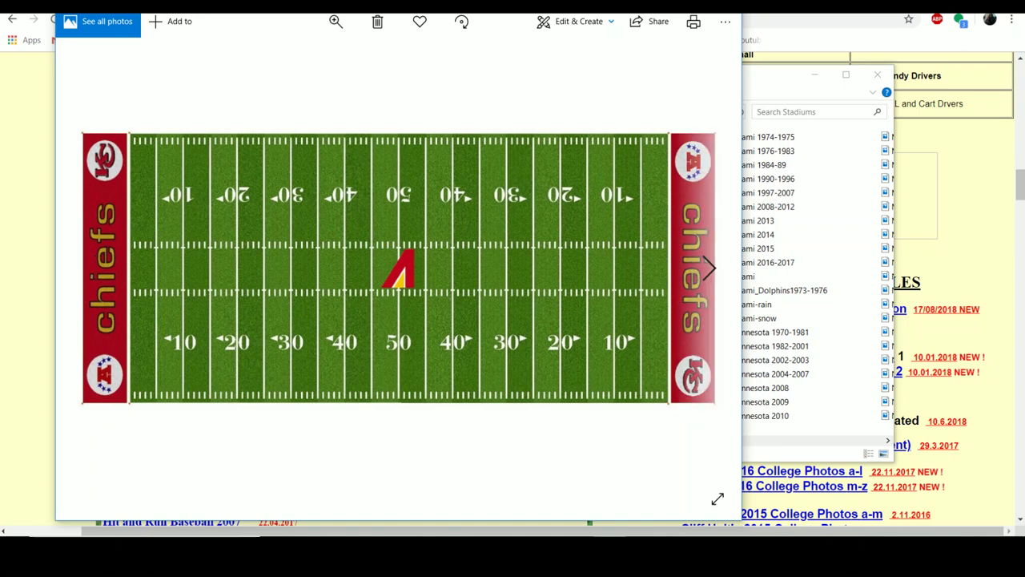
left_click(709, 267)
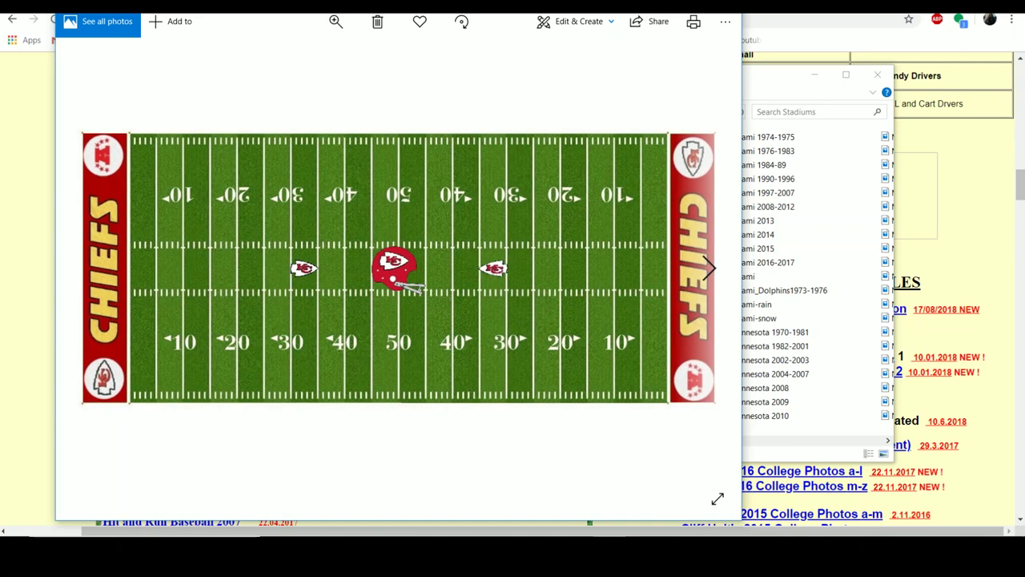
left_click(709, 267)
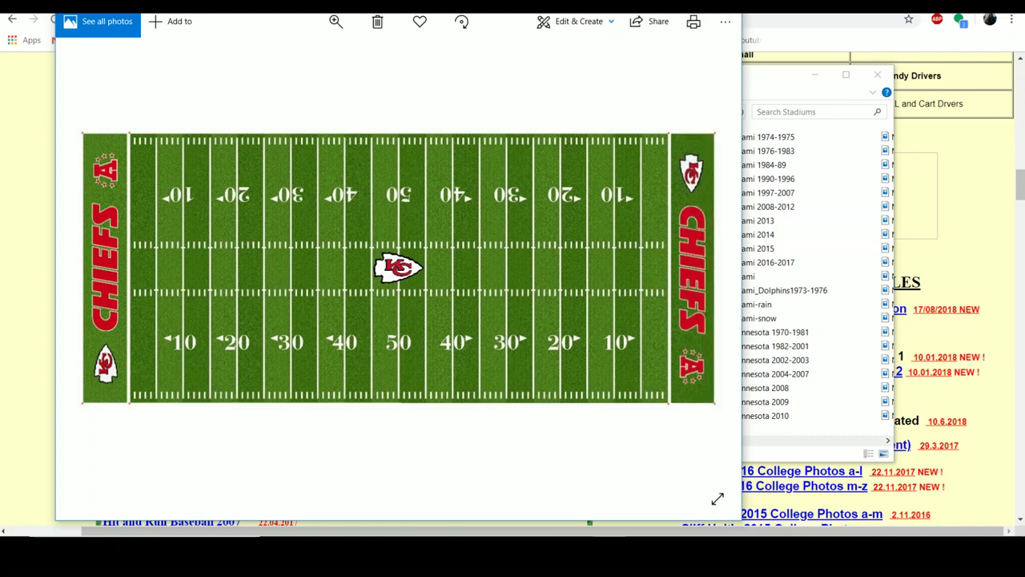
key("alt+F4")
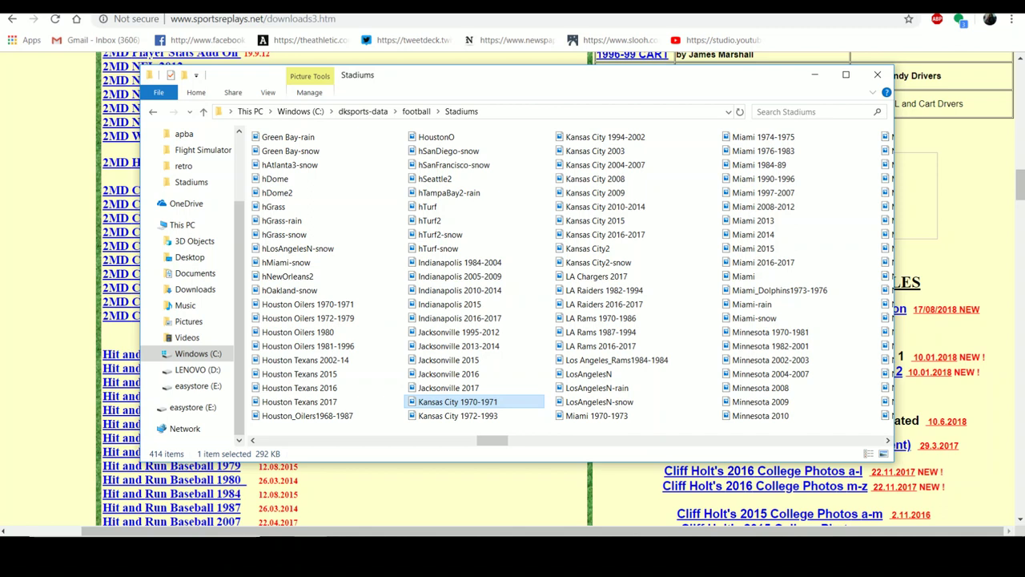
Step: View the LA Rams 1970-1986 field, close Photos and Explorer, and open Action! PC Football's Season selection
double_click(601, 318)
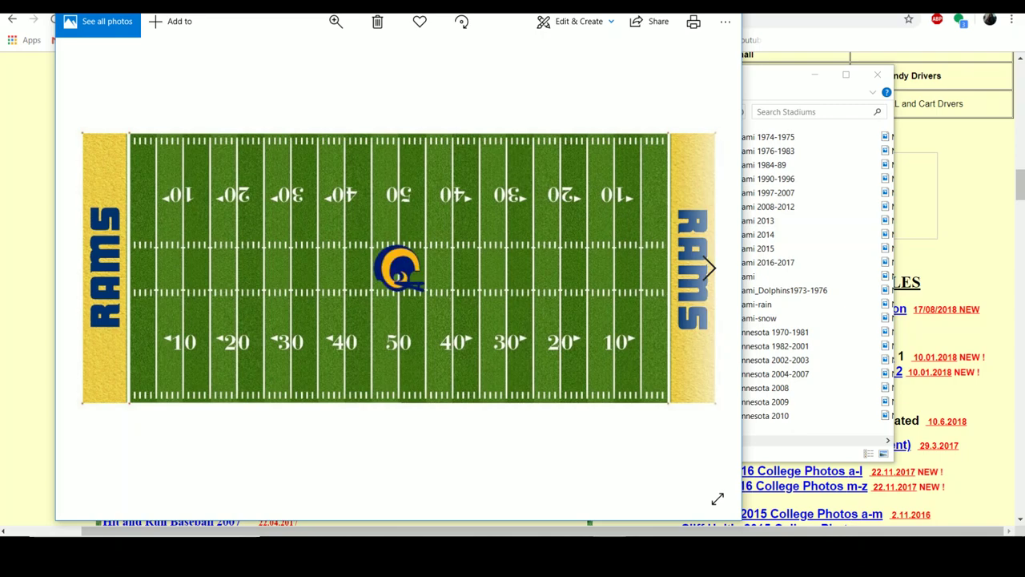
key("alt+F4")
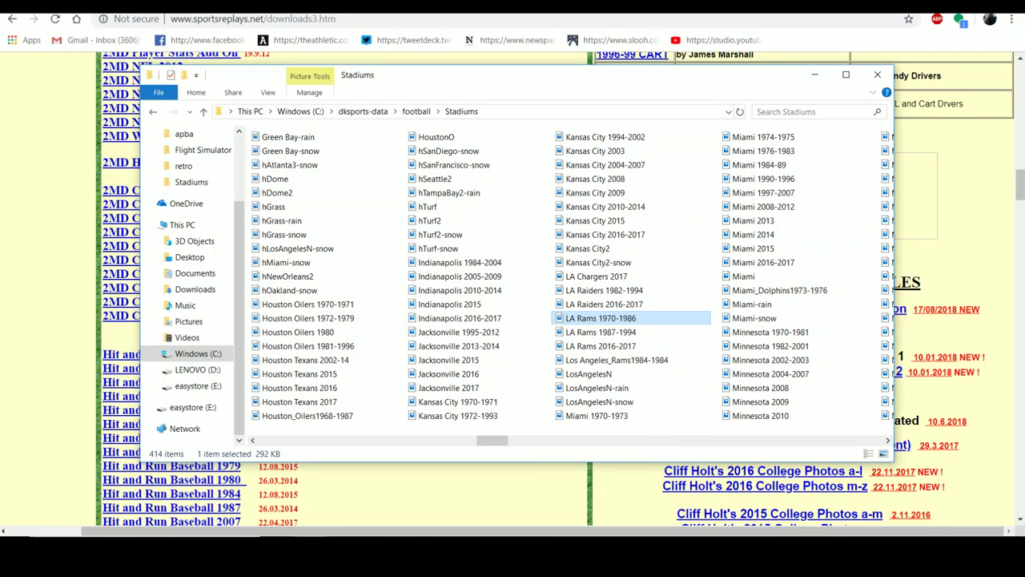
left_click(877, 75)
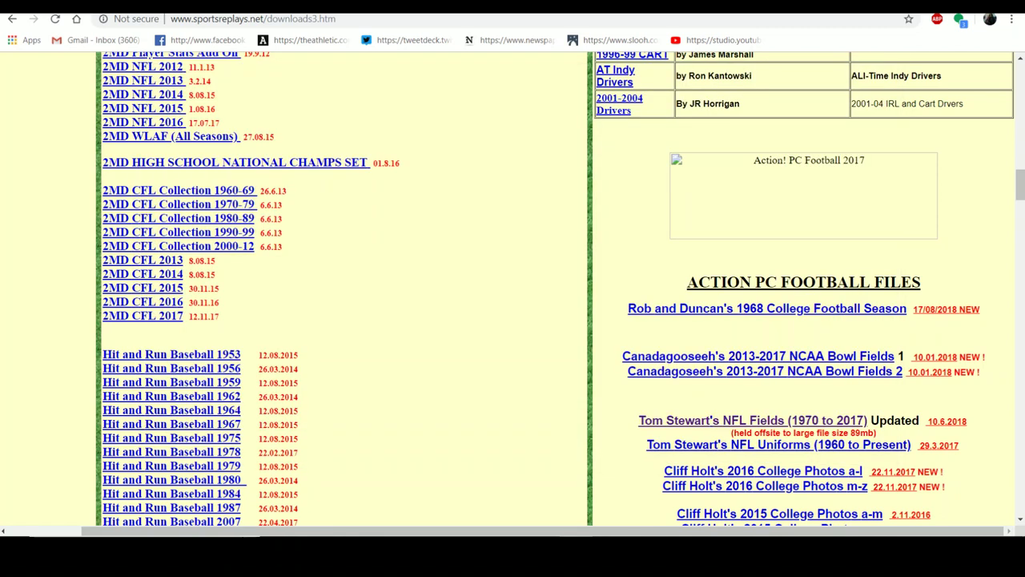
key("alt+F4")
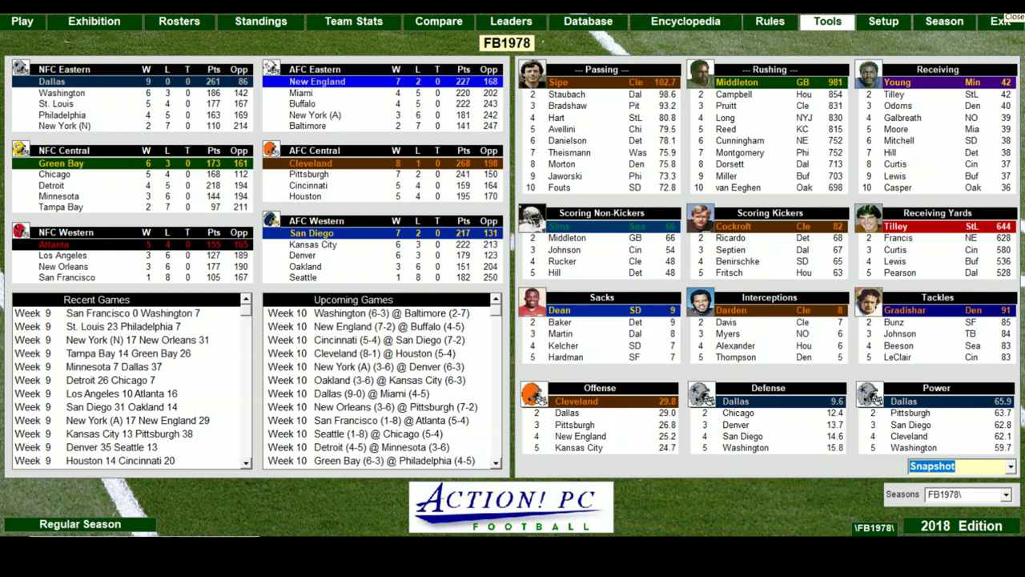
left_click(944, 21)
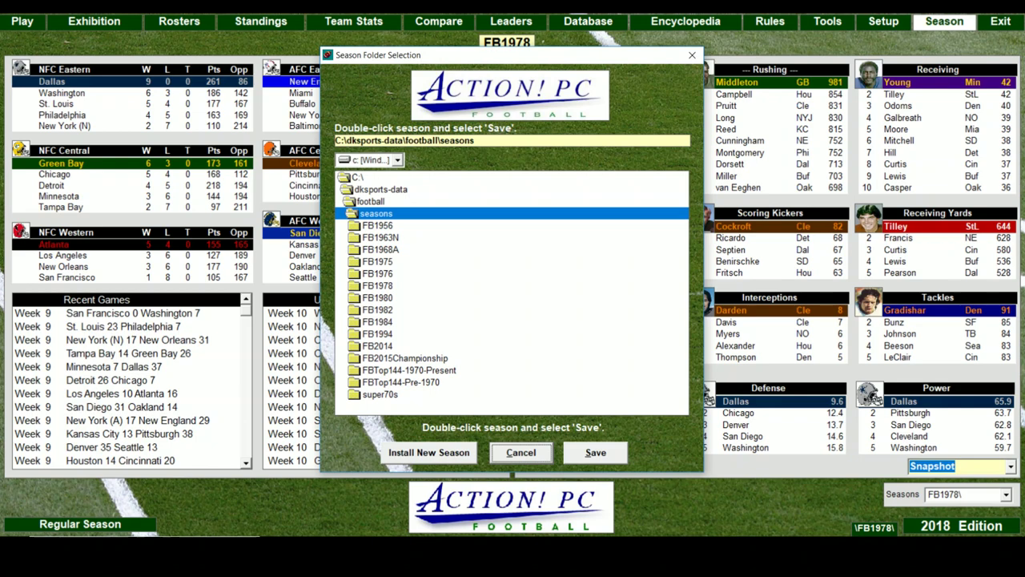
Step: Select the FB2014 season folder and save it as the loaded season
double_click(377, 346)
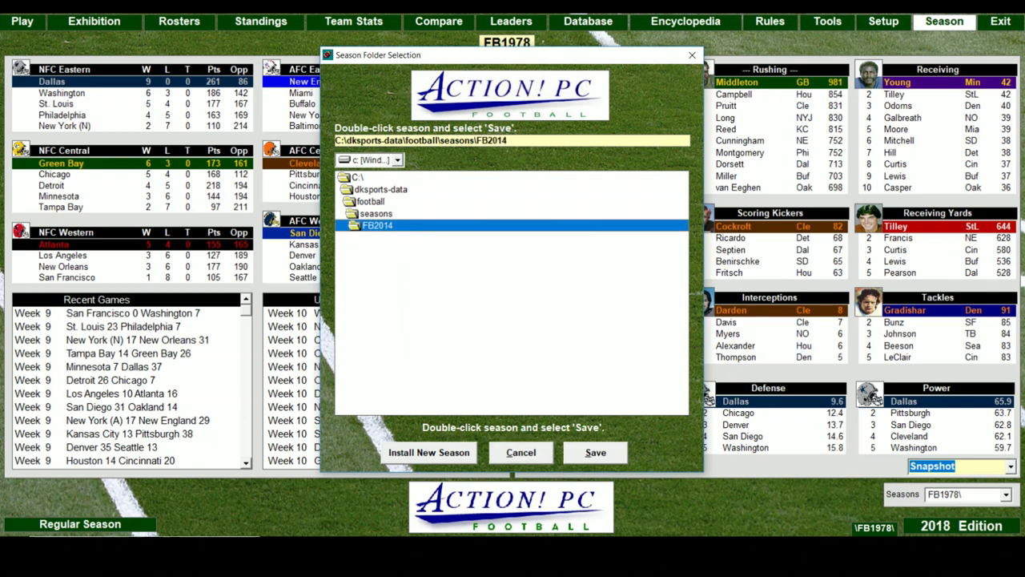
left_click(596, 452)
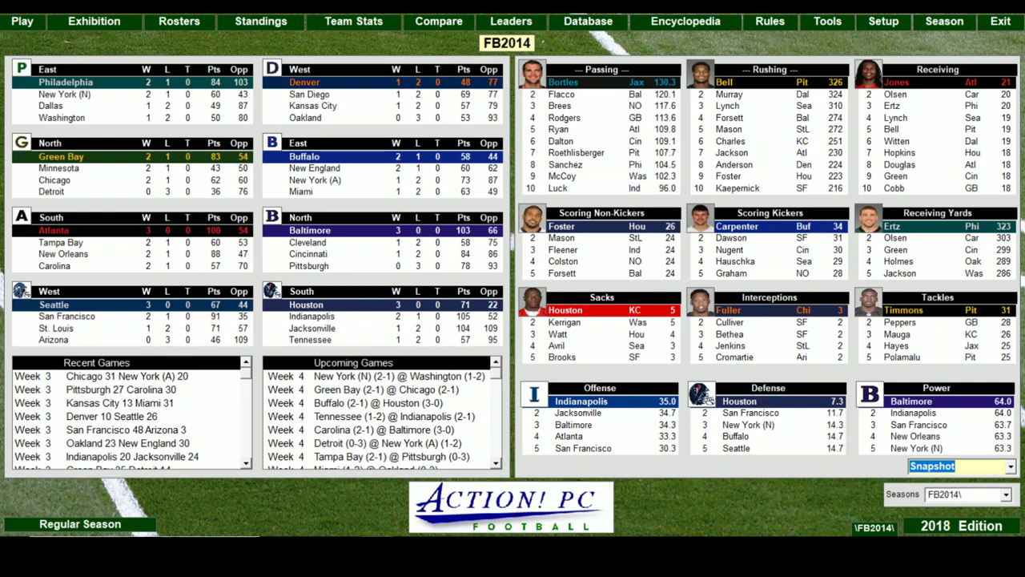
Step: Open Team Graphics for New York (N) at the Horizontal Fields tab
key("alt+p")
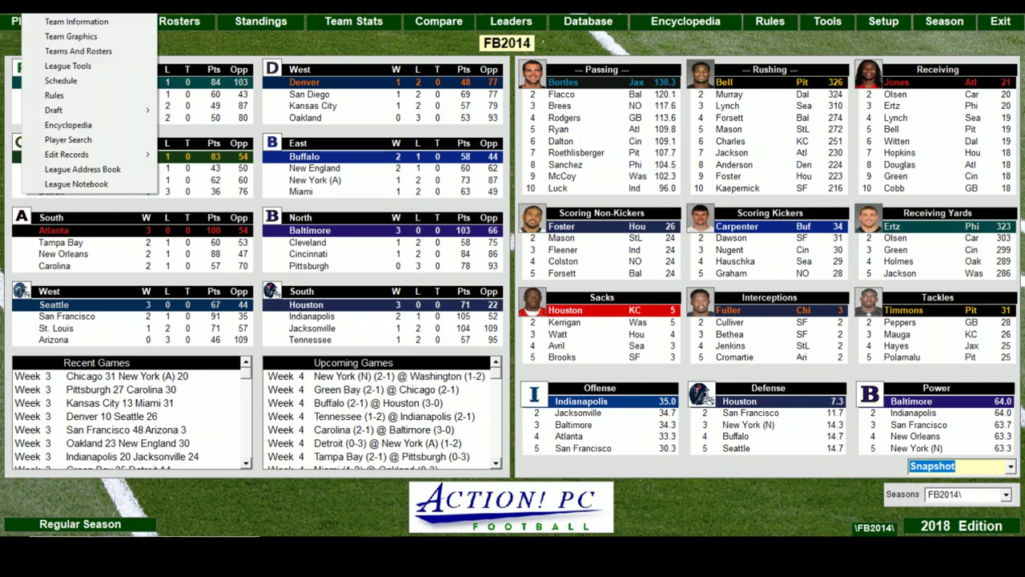
key("Down")
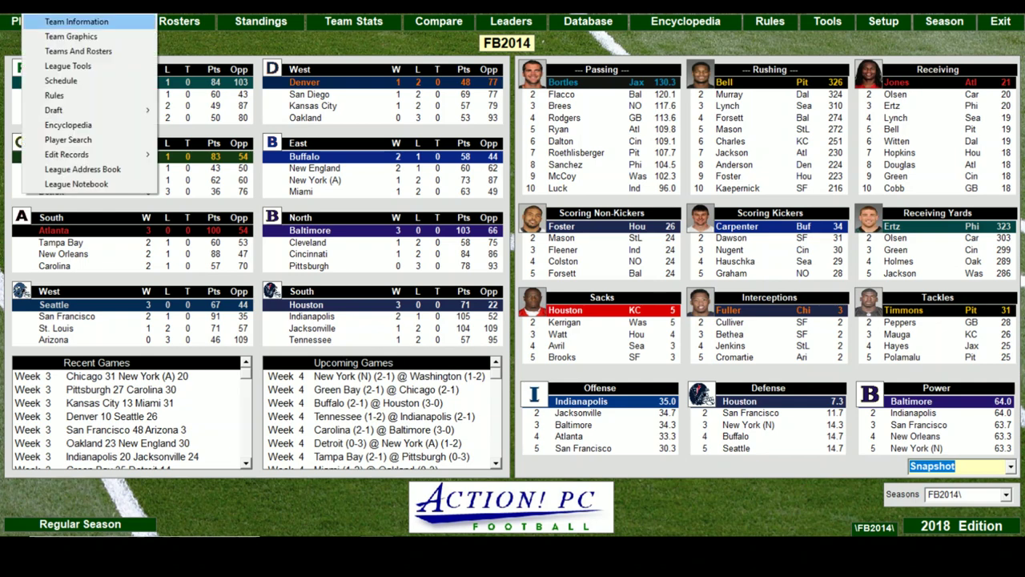
key("Down")
key("Return")
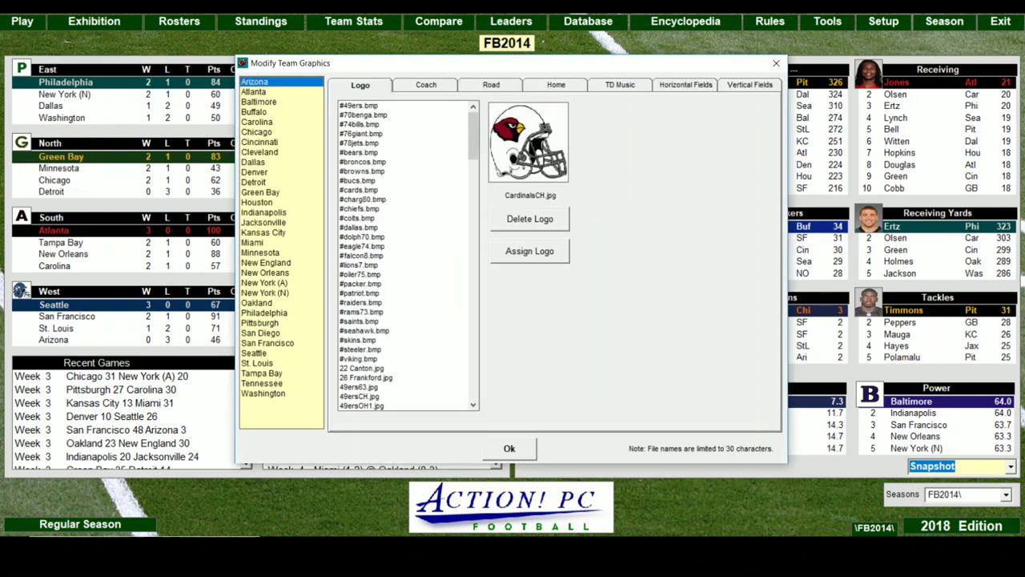
left_click(264, 292)
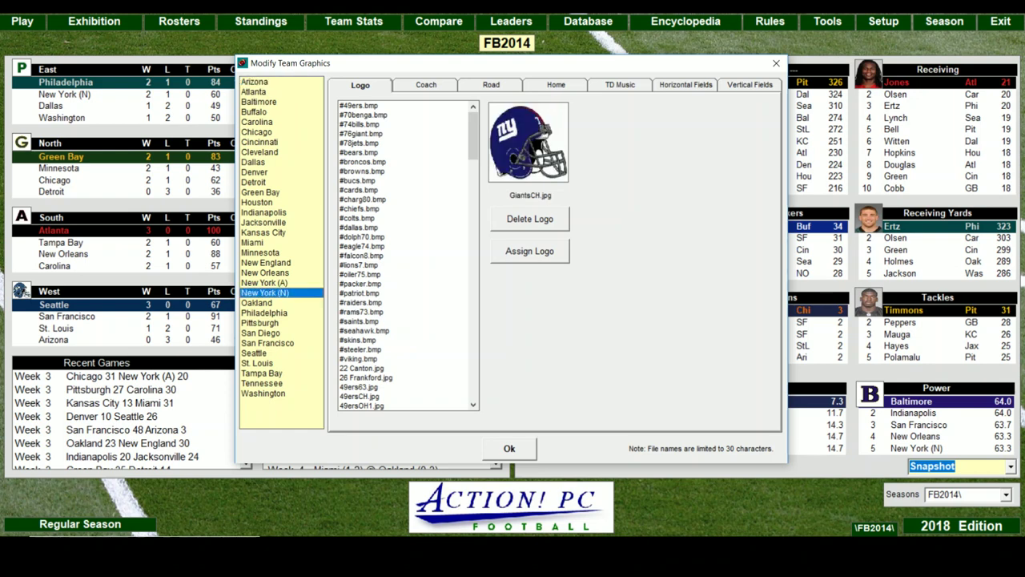
key("ctrl+shift+Tab")
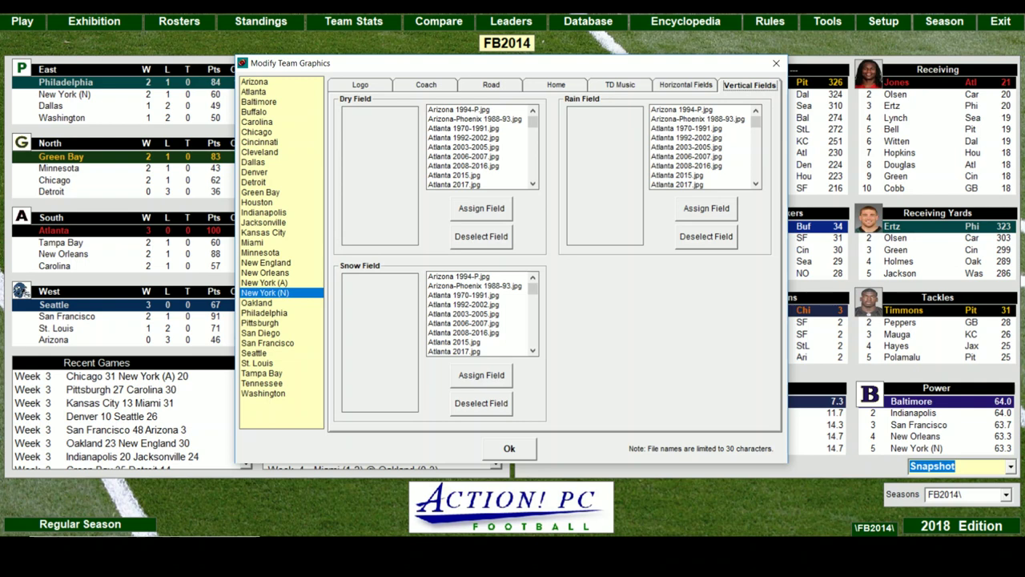
key("ctrl+shift+Tab")
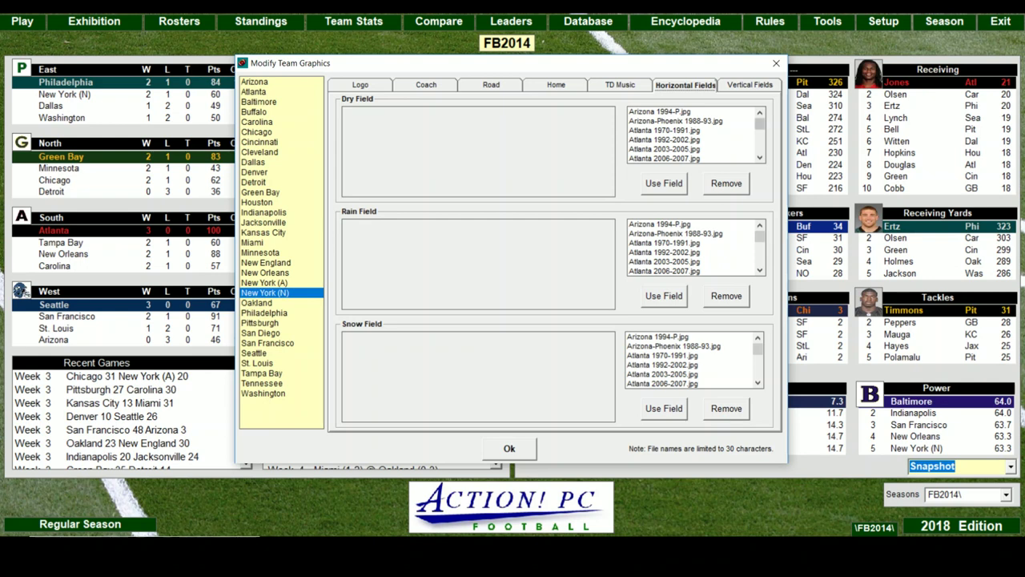
Step: Choose New York Gs 2013-2014.jpg in the Dry Field list for New York (N)
scroll(693, 134, "down", 12)
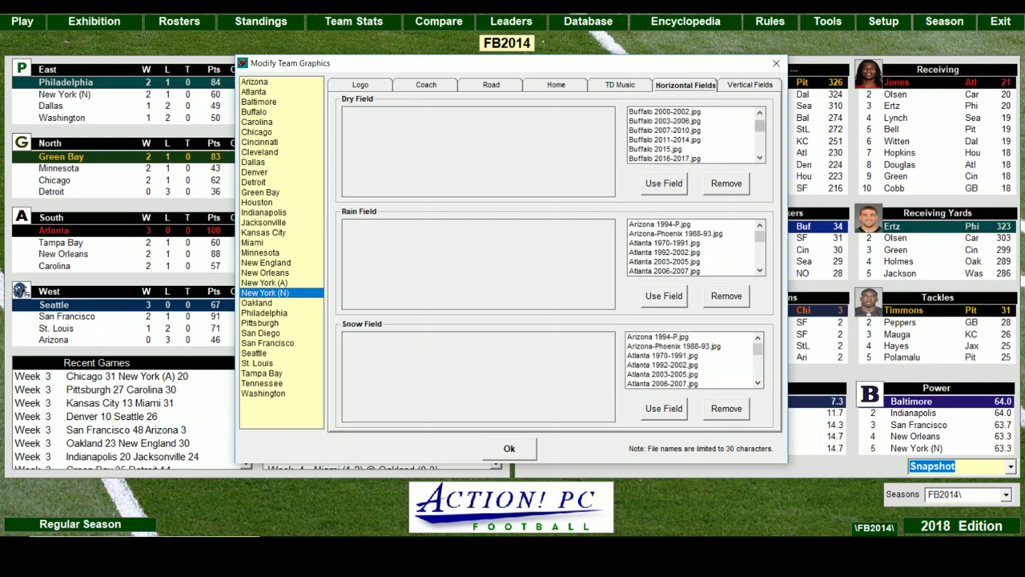
scroll(760, 157, "down", 5)
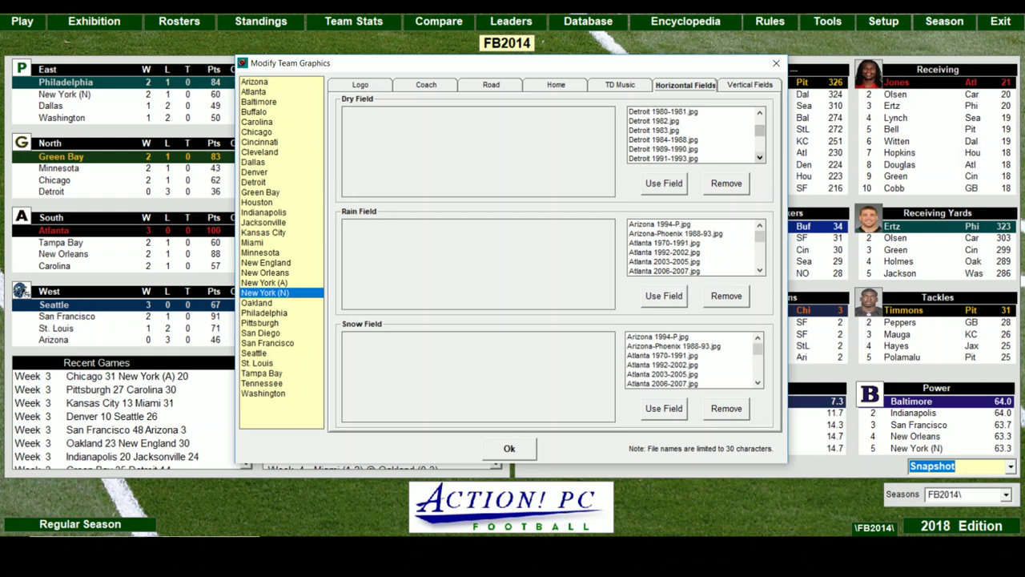
scroll(760, 157, "down", 7)
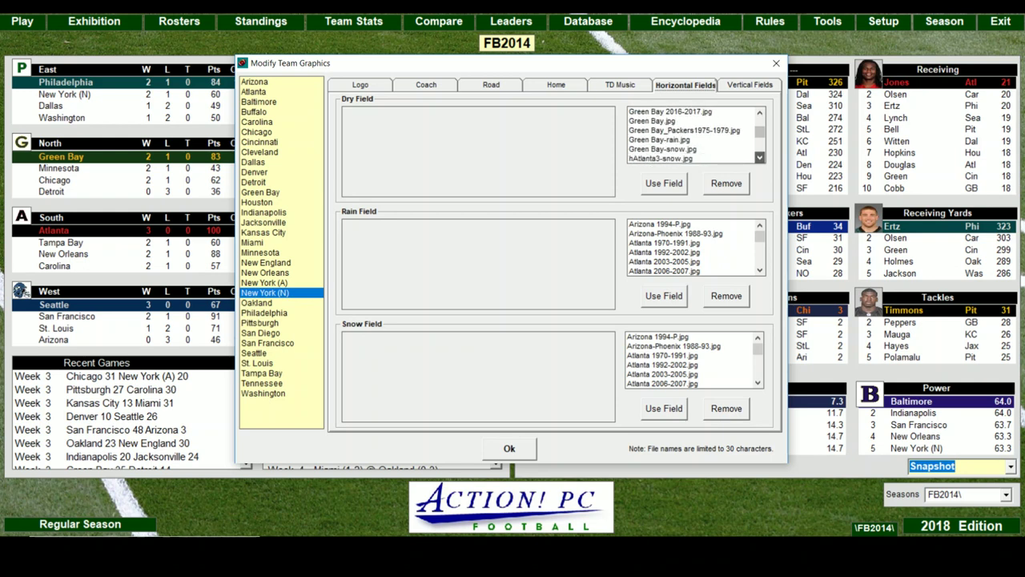
scroll(760, 157, "down", 7)
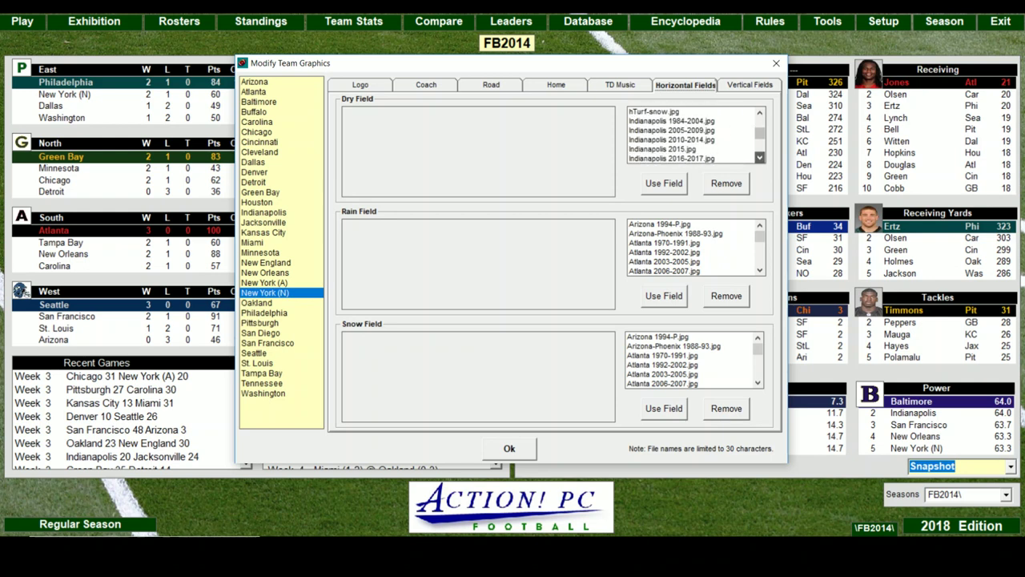
scroll(760, 157, "down", 7)
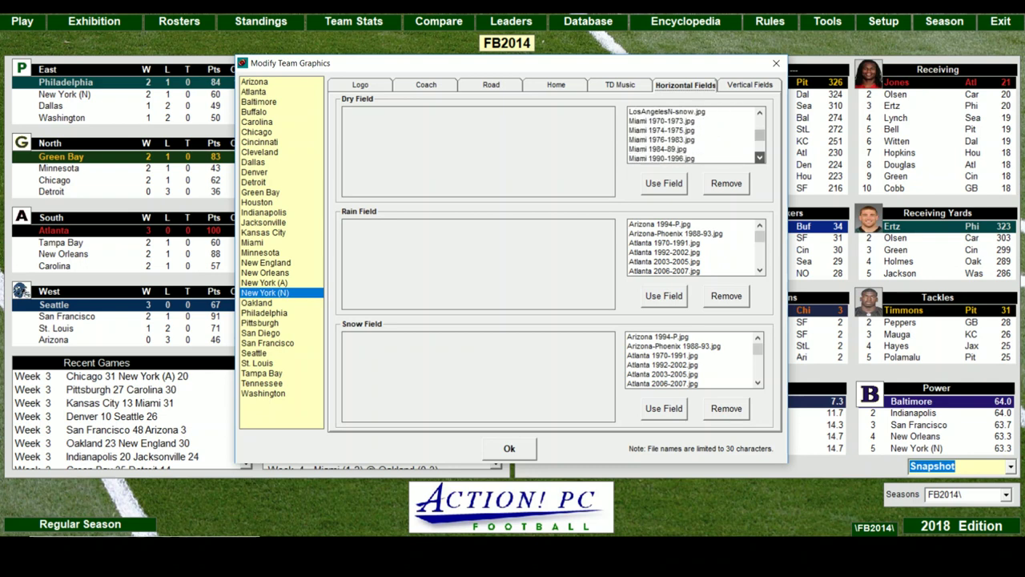
scroll(759, 157, "down", 7)
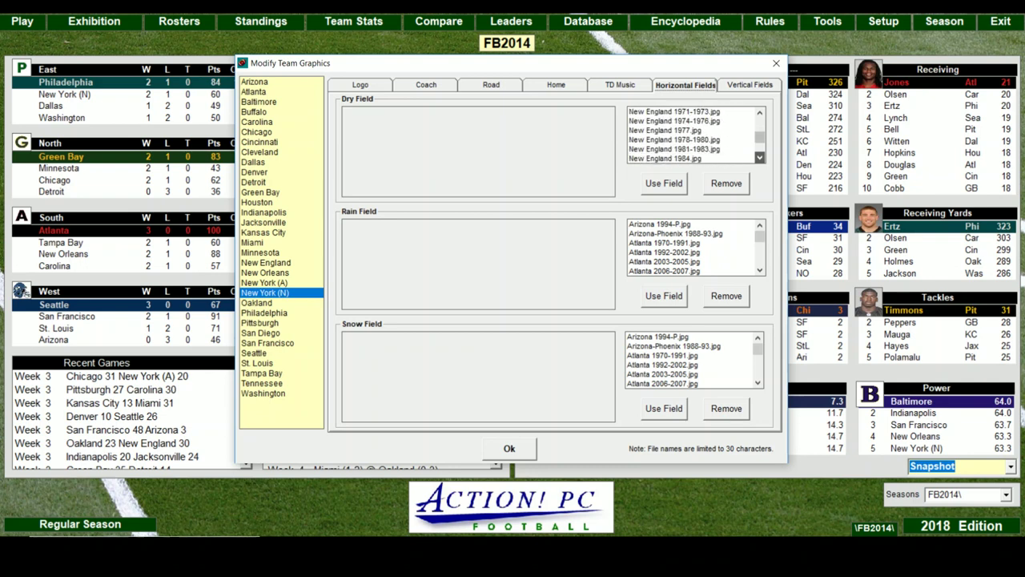
scroll(759, 157, "down", 4)
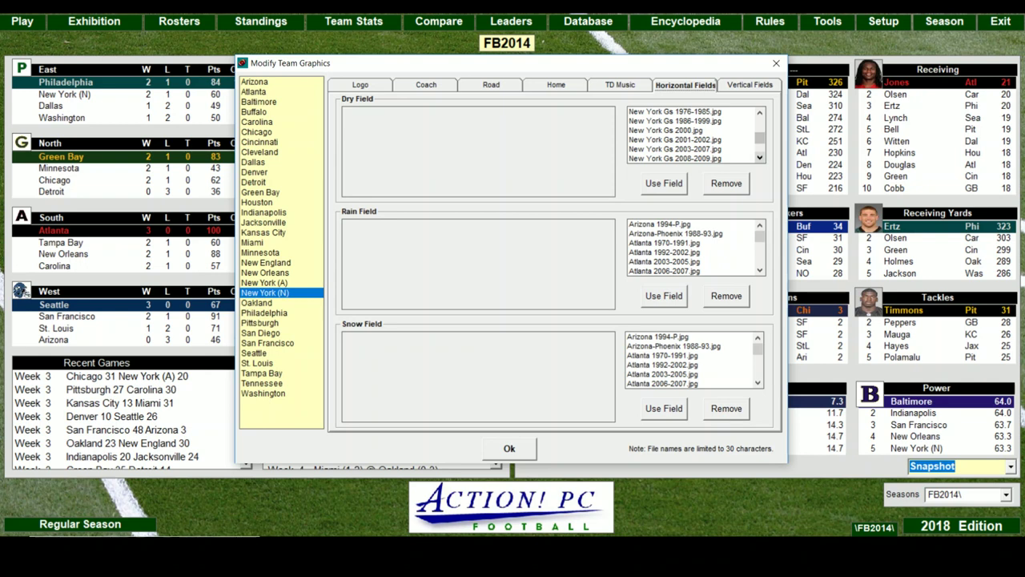
scroll(759, 157, "down", 2)
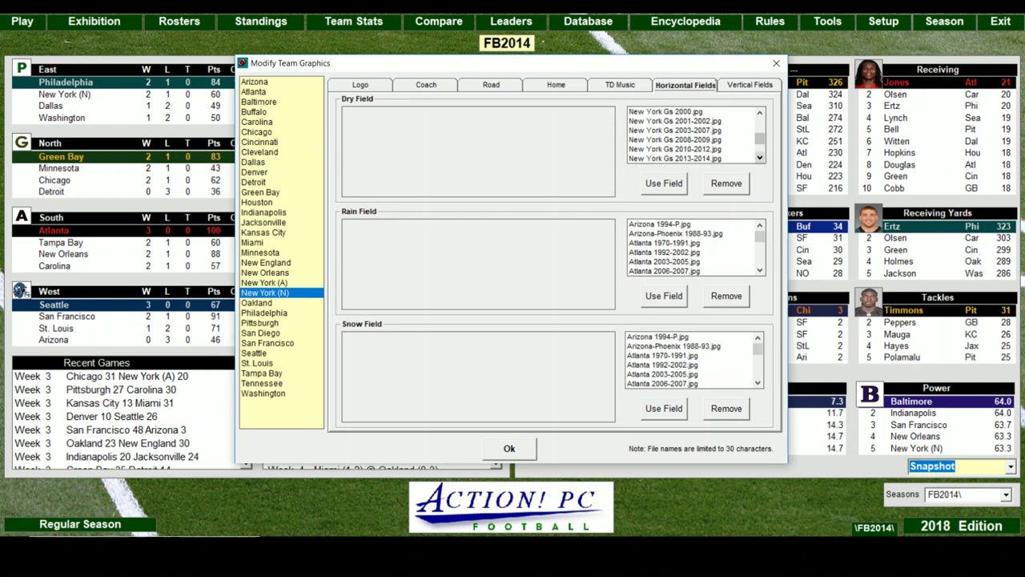
left_click(675, 158)
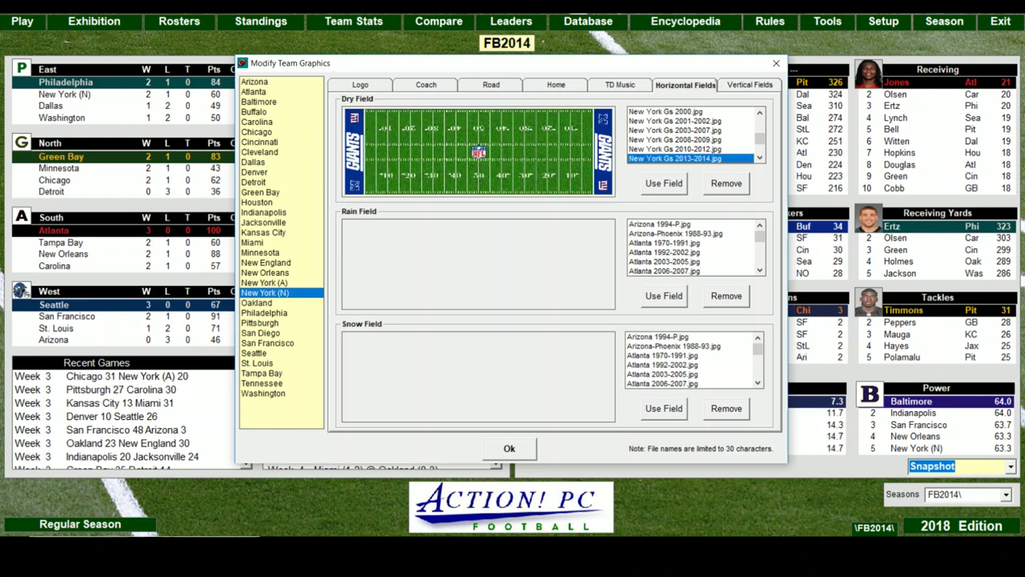
key("Tab")
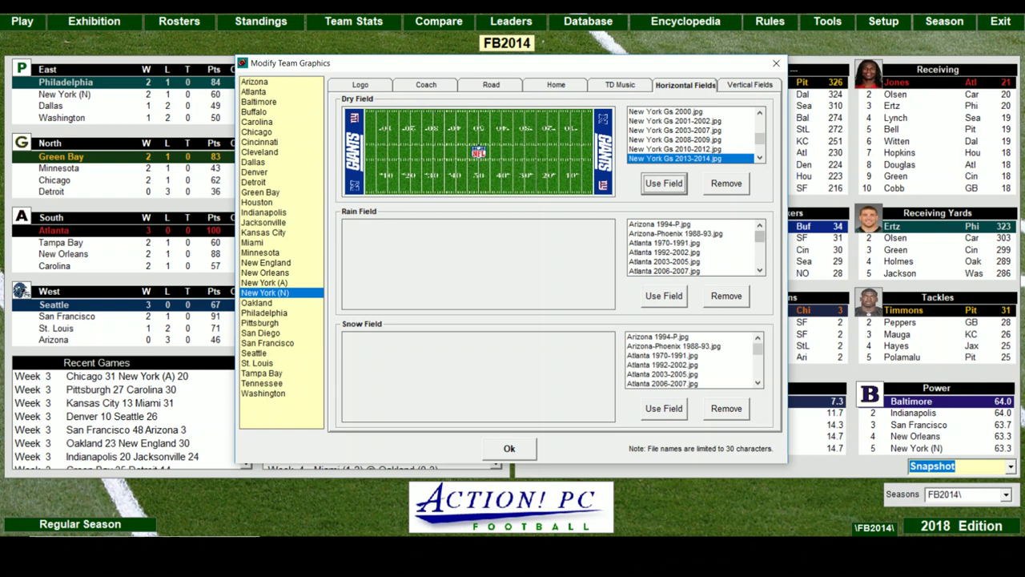
Step: Choose New York Gs 2013-2014.jpg in the Rain Field list and apply it with Use Field
scroll(689, 248, "down", 12)
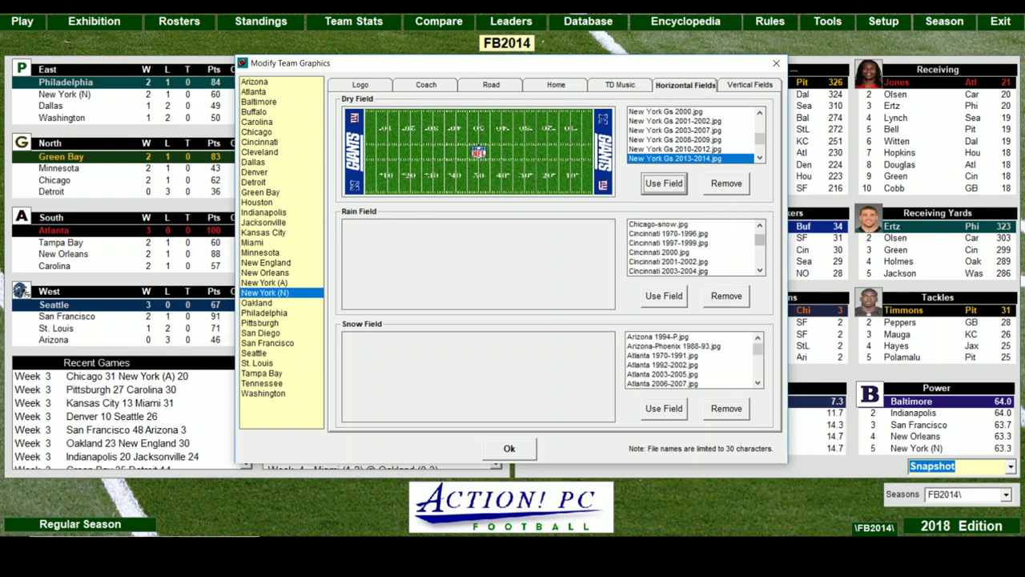
scroll(689, 248, "down", 12)
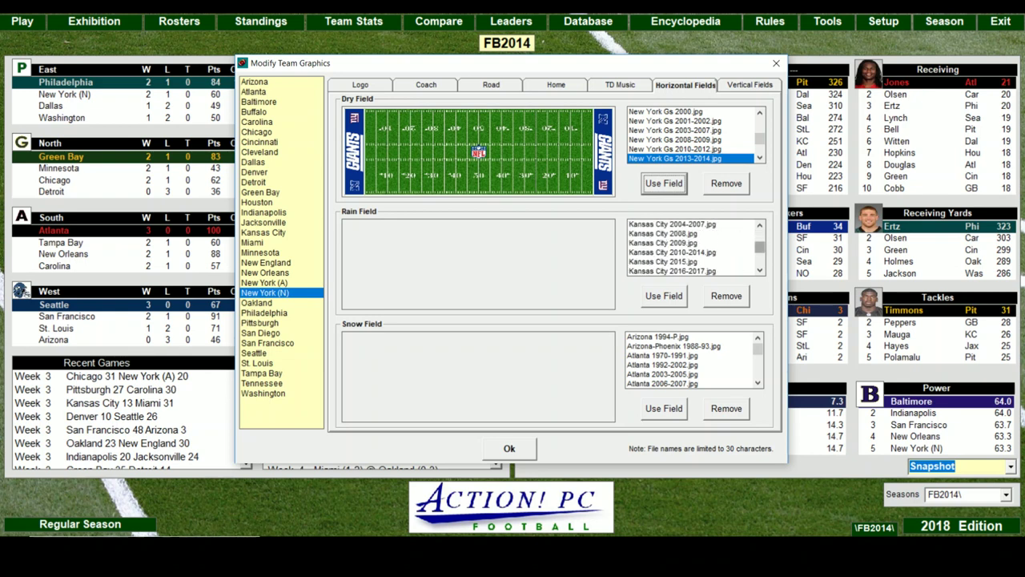
scroll(688, 247, "down", 8)
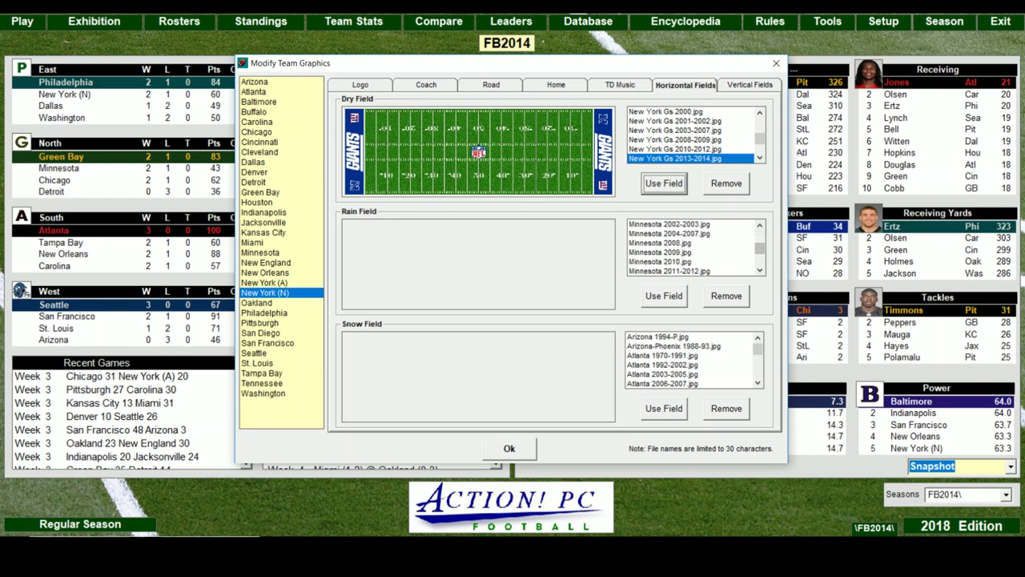
scroll(689, 248, "down", 6)
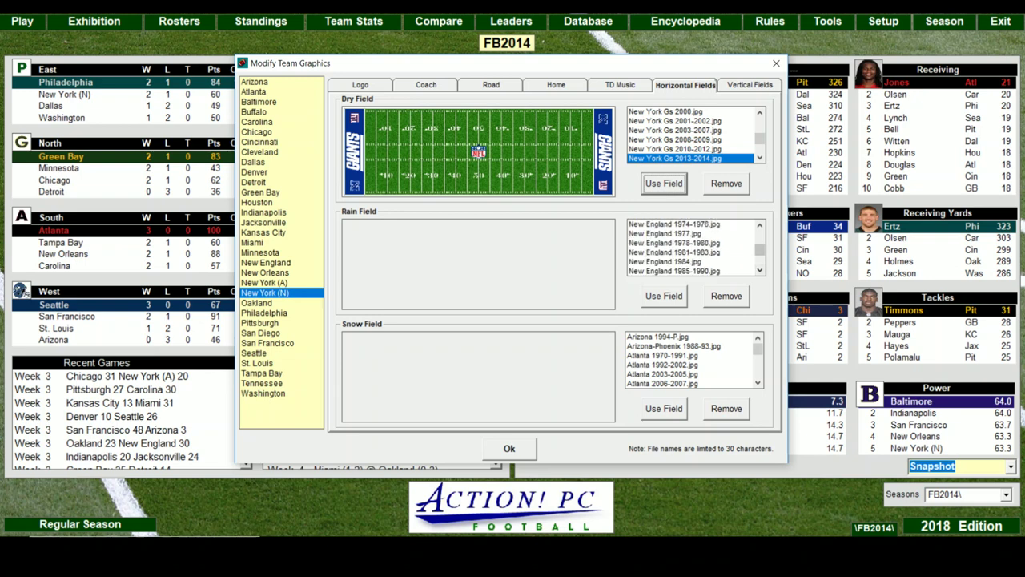
scroll(689, 248, "down", 6)
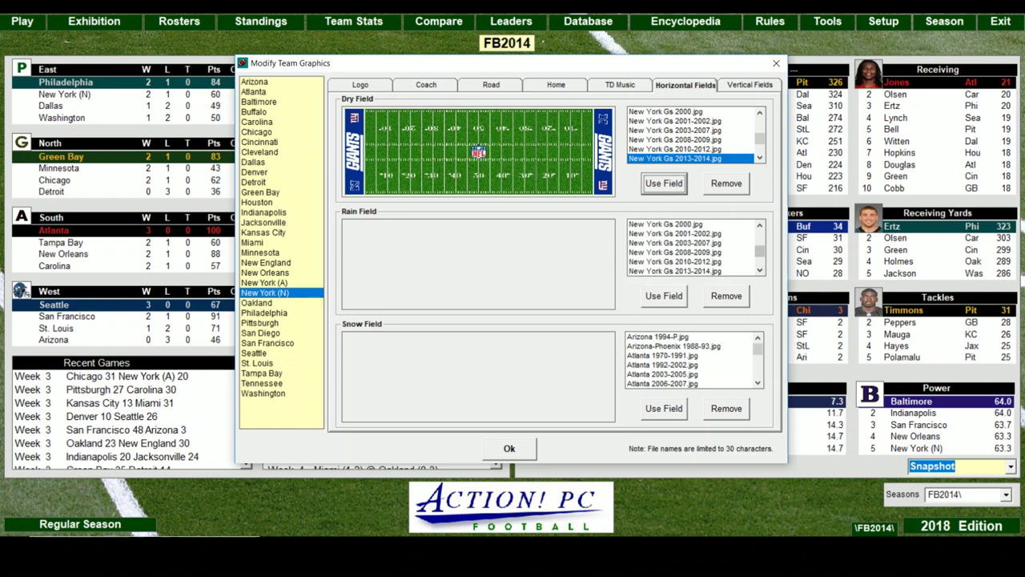
left_click(675, 271)
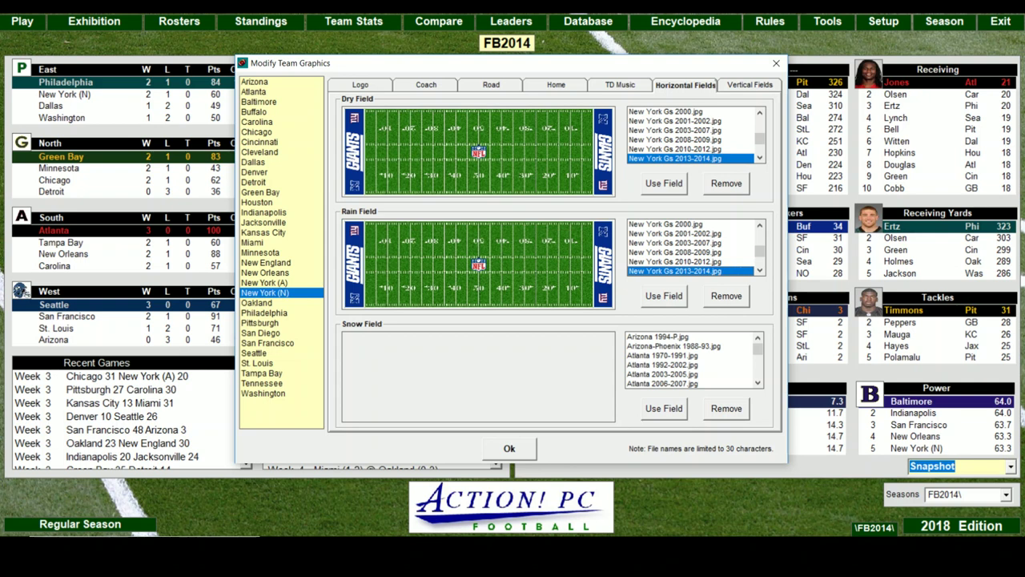
left_click(664, 295)
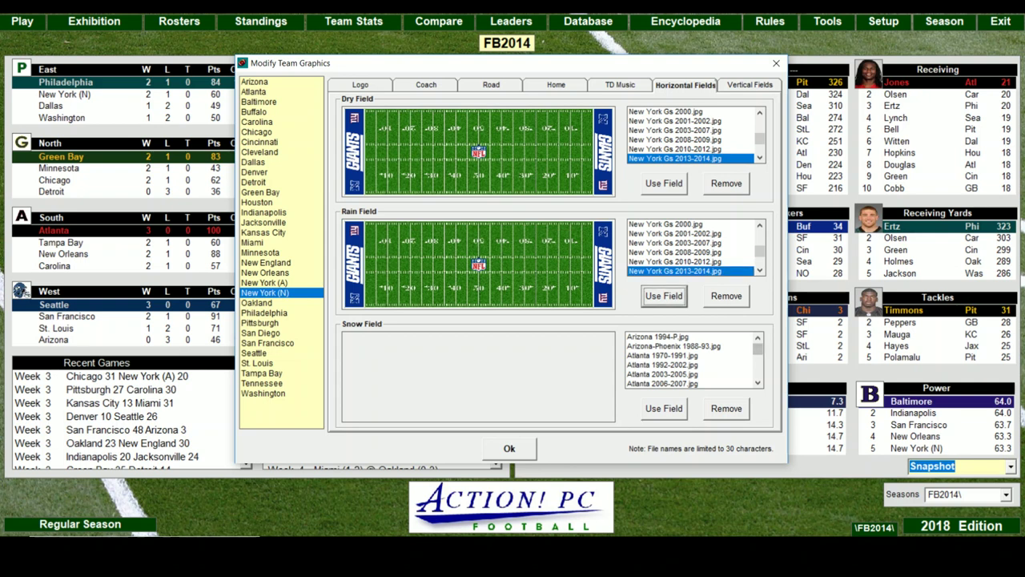
Step: Scroll the Snow Field list down to the New York Gs files
scroll(694, 359, "down", 15)
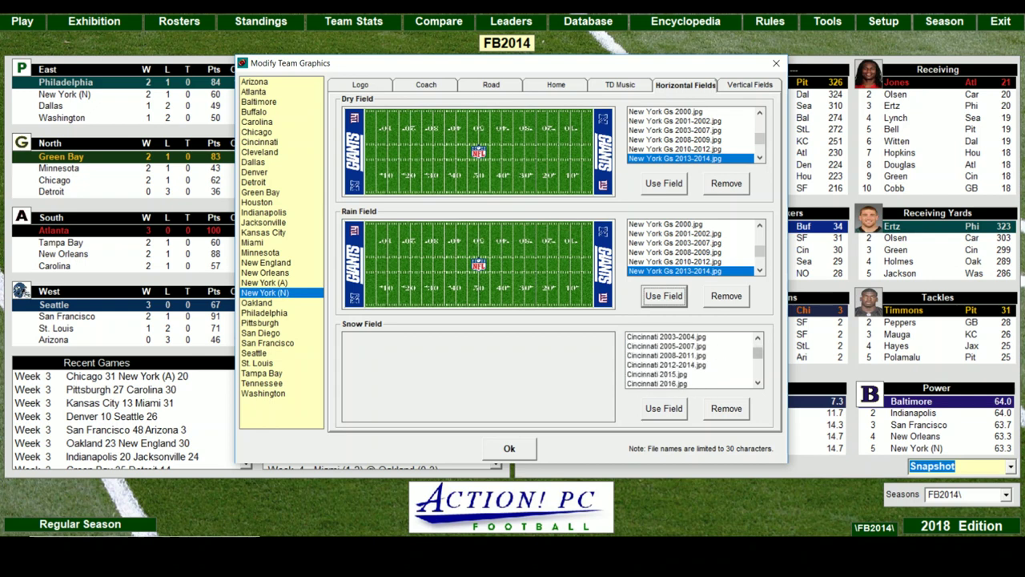
scroll(694, 360, "down", 5)
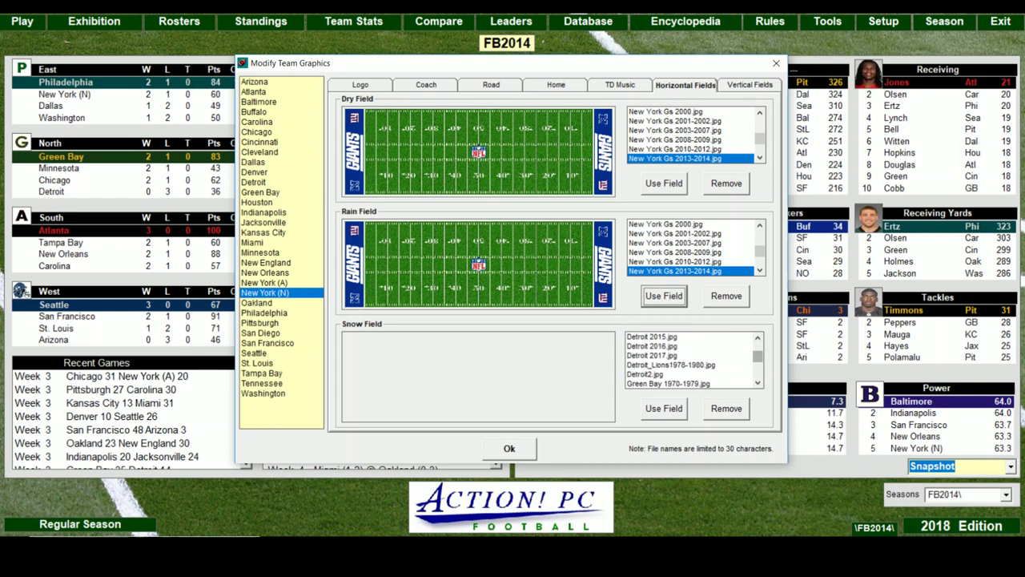
scroll(694, 360, "down", 10)
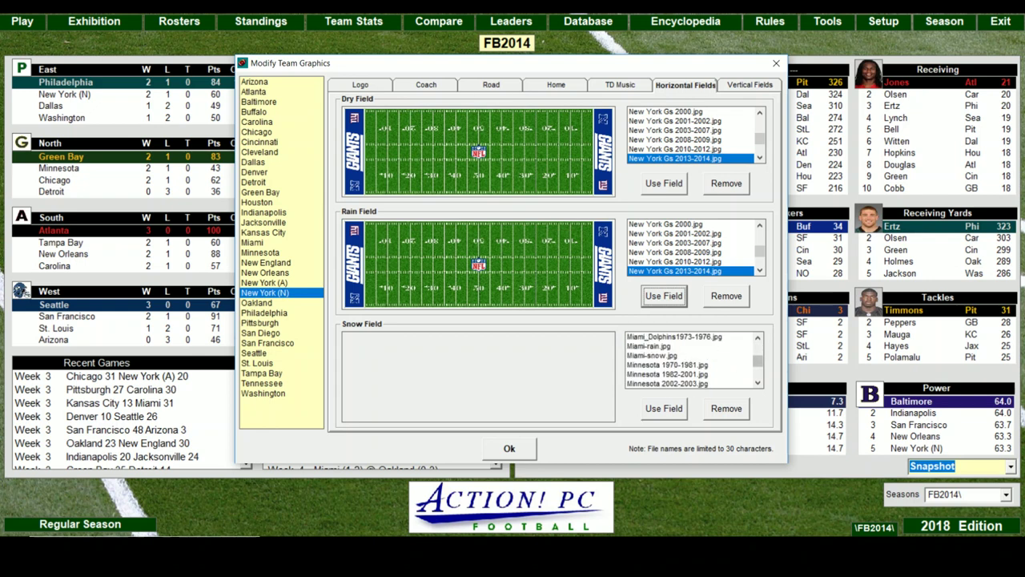
scroll(694, 360, "down", 8)
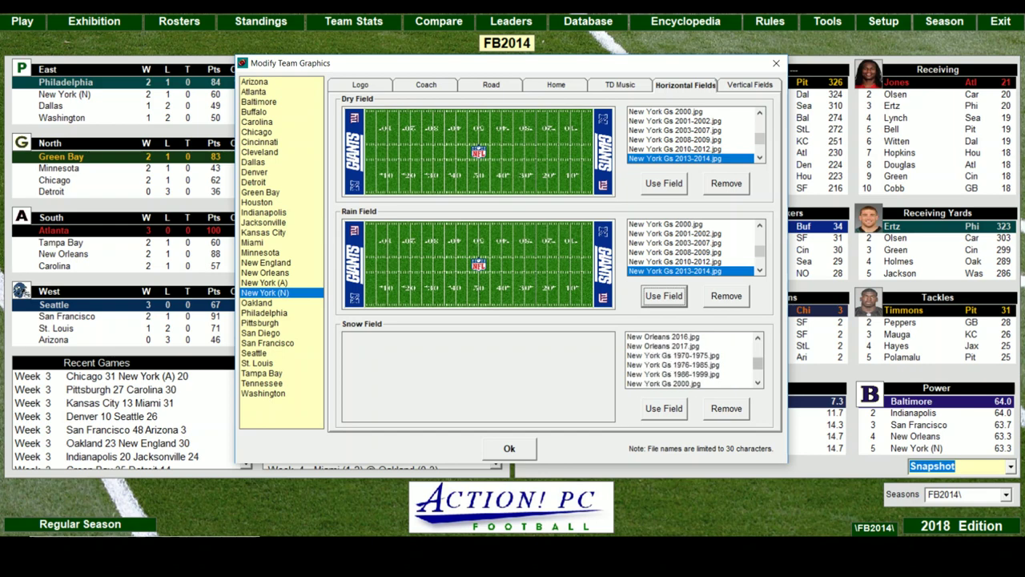
scroll(694, 360, "down", 2)
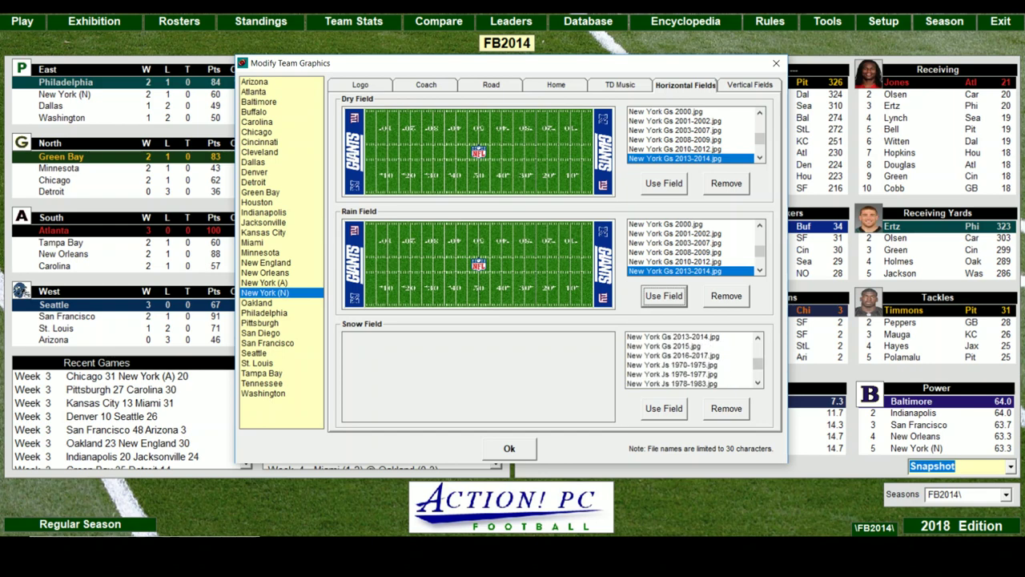
Step: Apply New York Gs 2013-2014.jpg as New York (N)'s snow field, confirm all three fields via Seattle, and close the editor
left_click(673, 346)
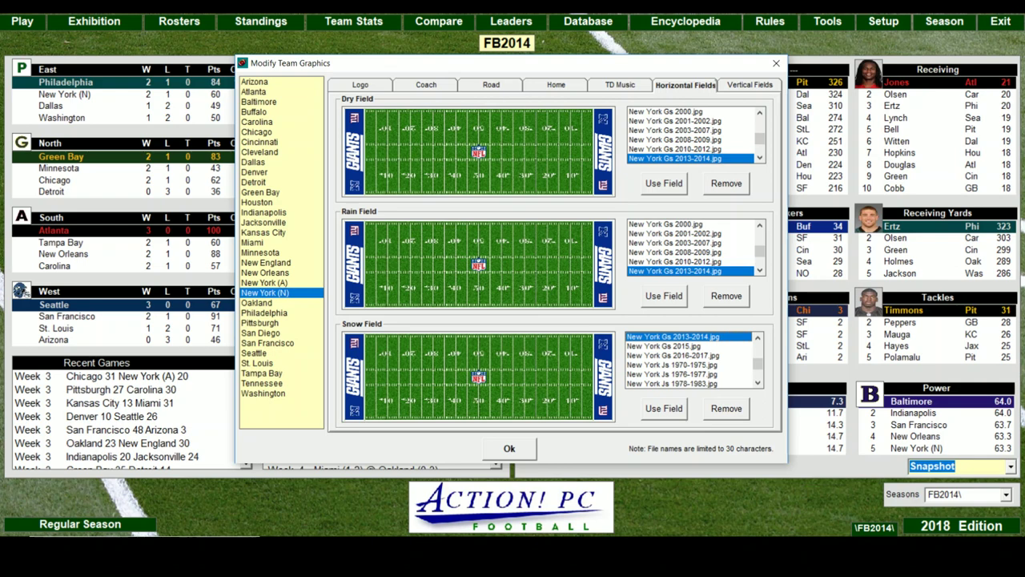
left_click(664, 407)
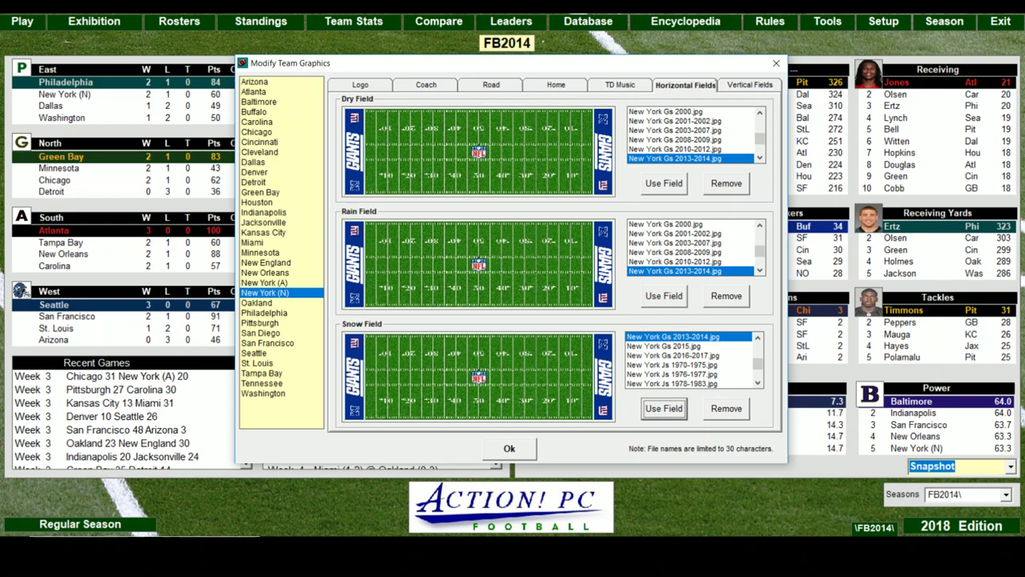
left_click(254, 353)
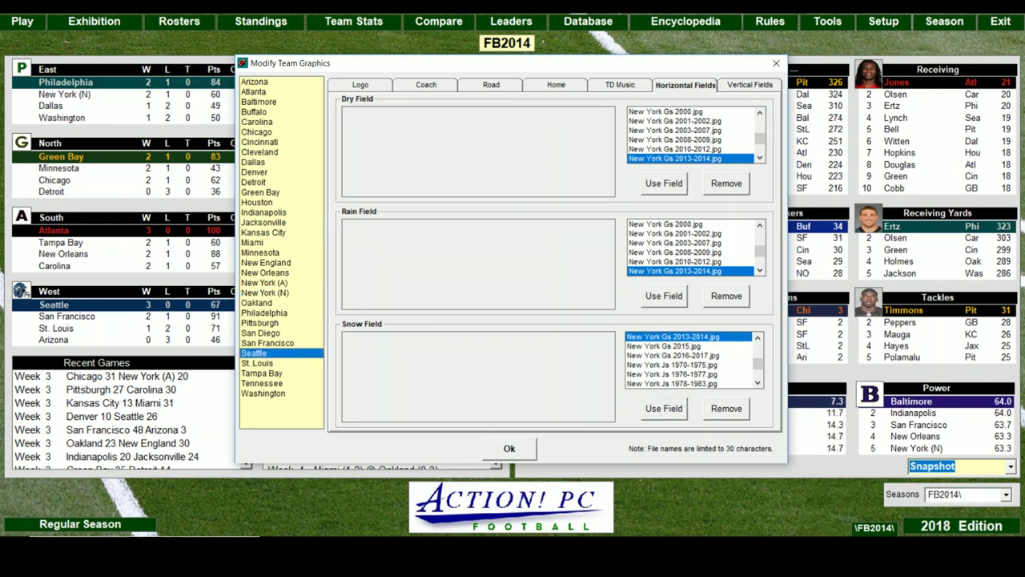
left_click(264, 292)
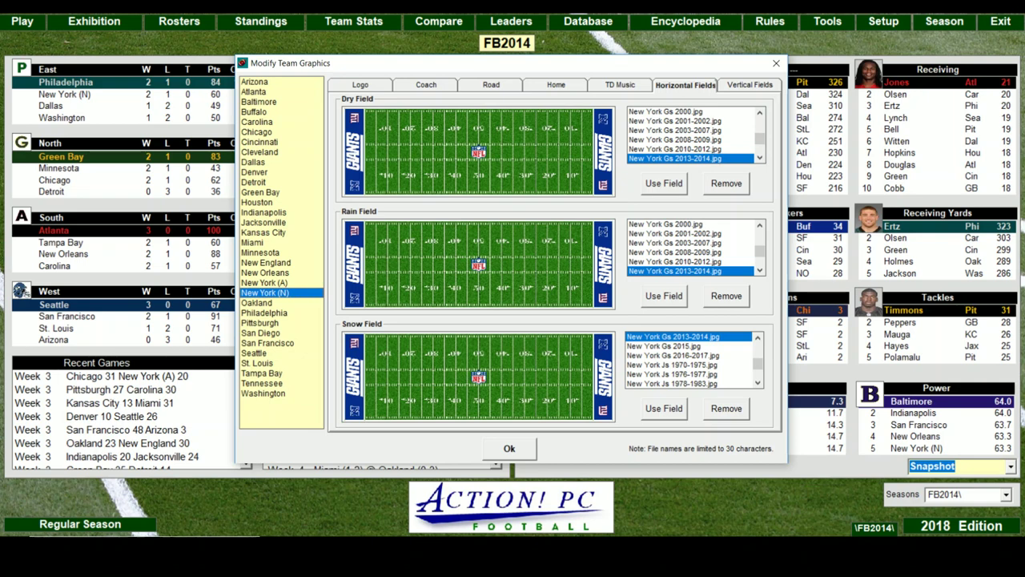
key("Return")
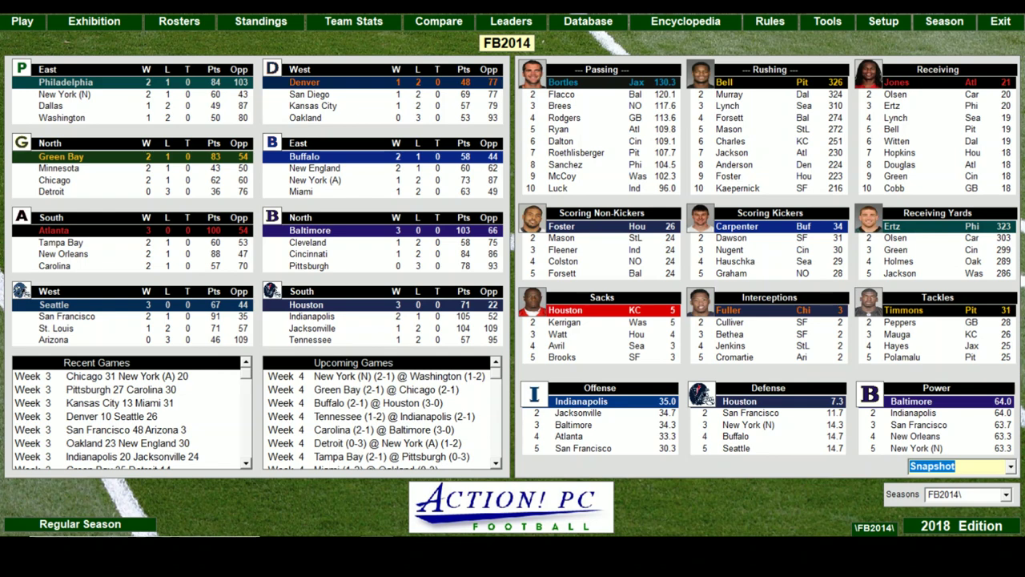
Step: Set up a Philadelphia at New York (N) exhibition with Computer Coach Both Defenses ticked, accepting the coin toss
left_click(93, 21)
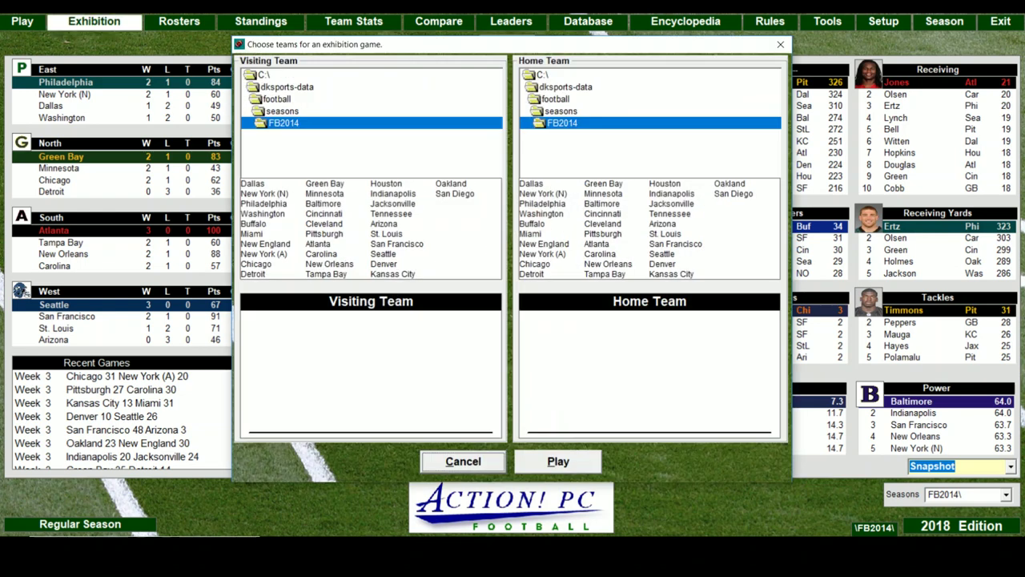
left_click(264, 203)
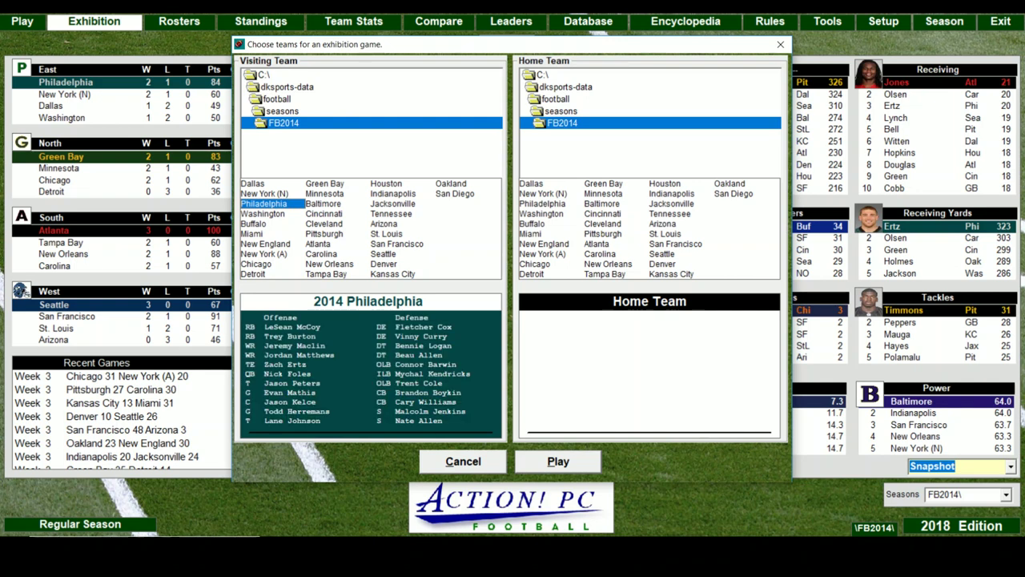
left_click(543, 193)
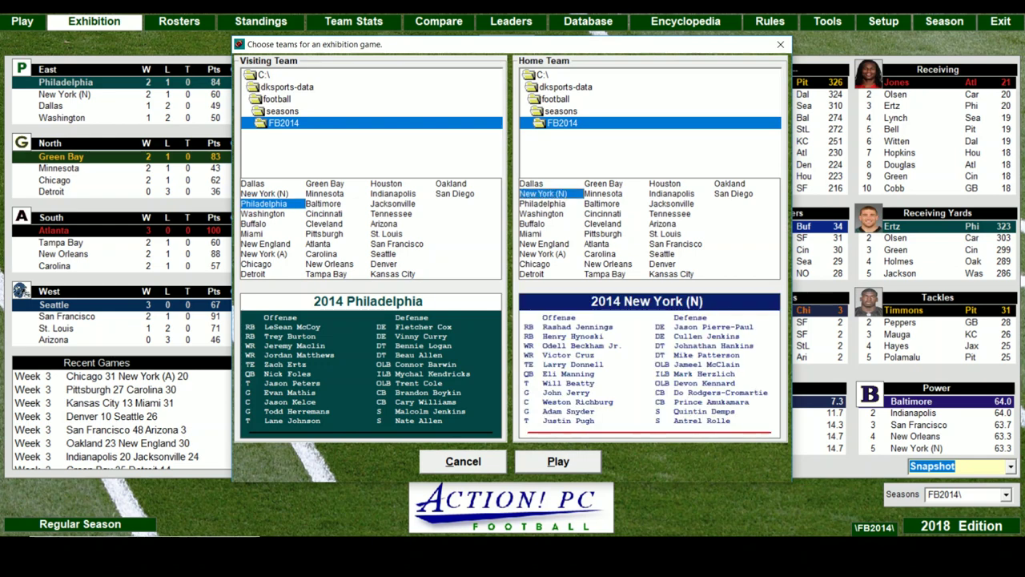
key("Return")
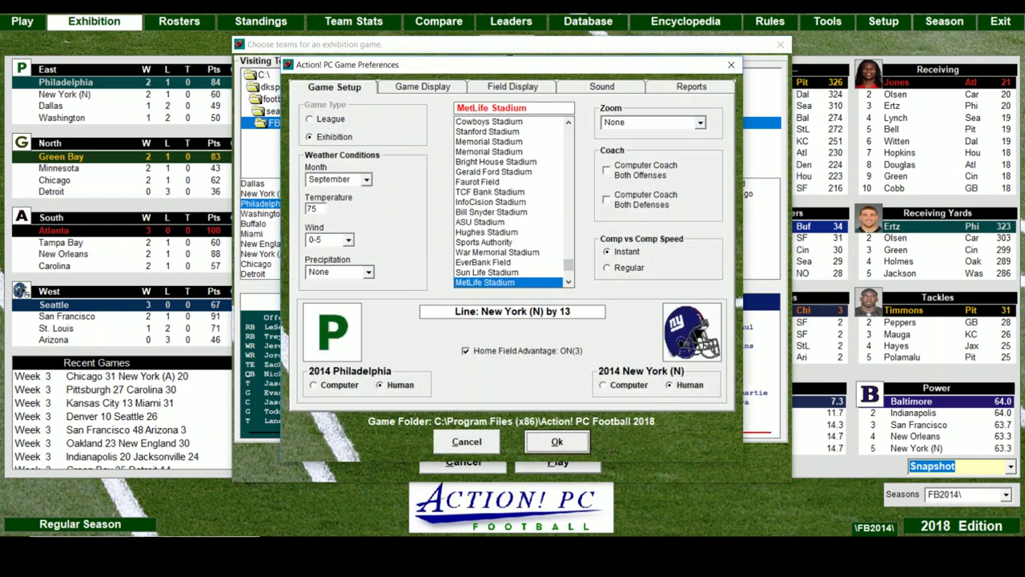
left_click(606, 199)
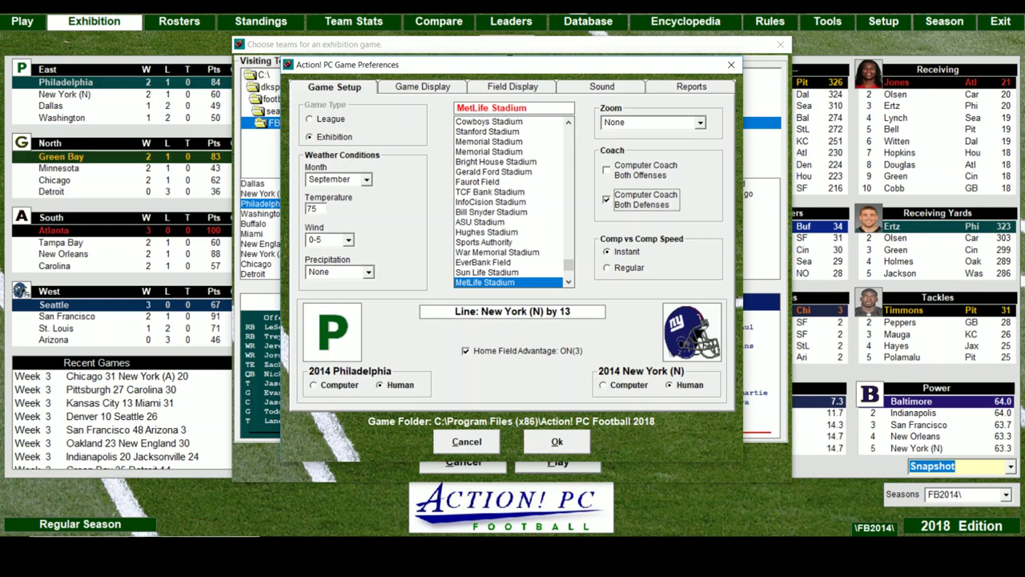
key("Return")
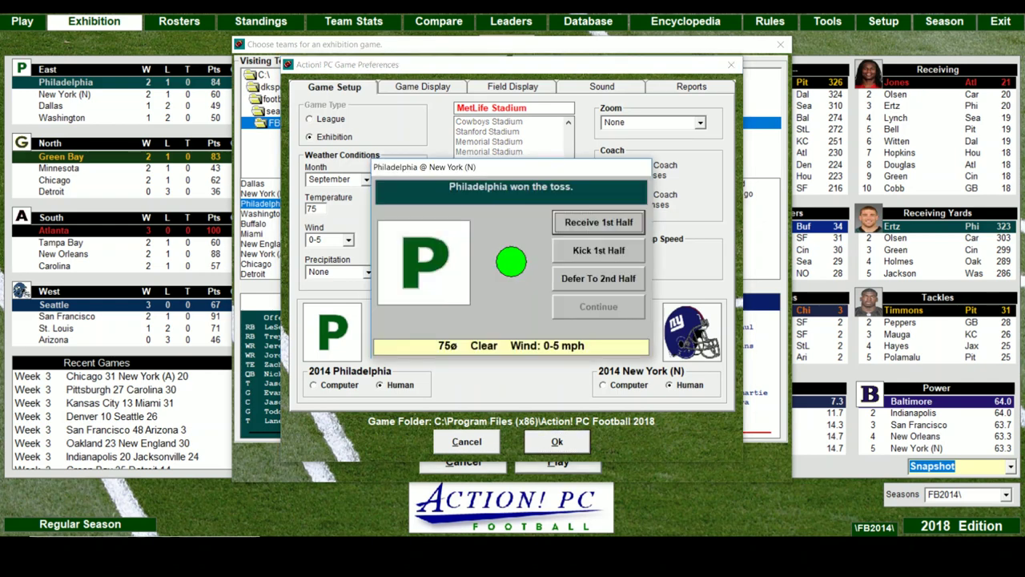
key("Return")
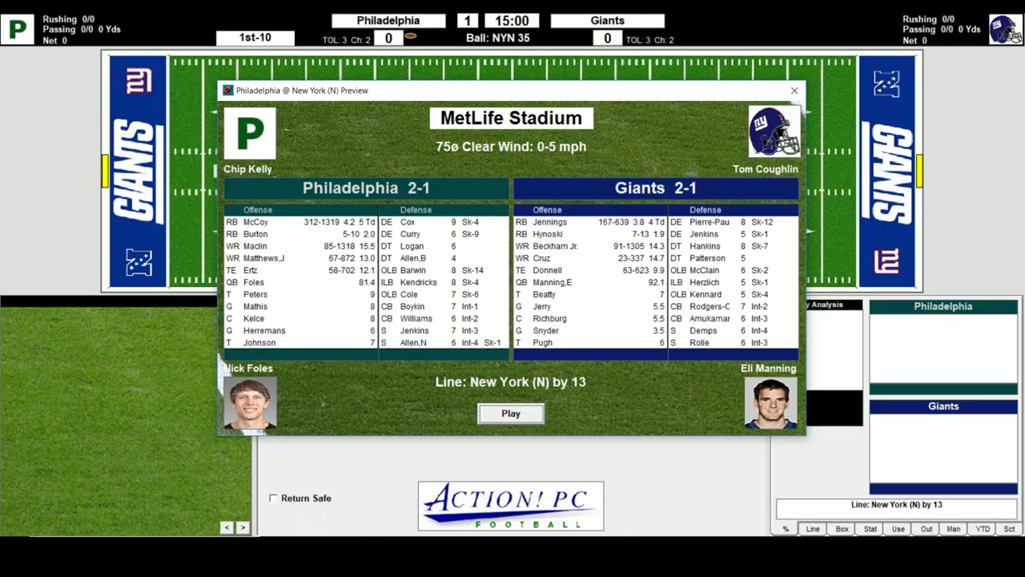
Step: Close the game preview so New York (N) lines up to kick off on the Giants field
key("Return")
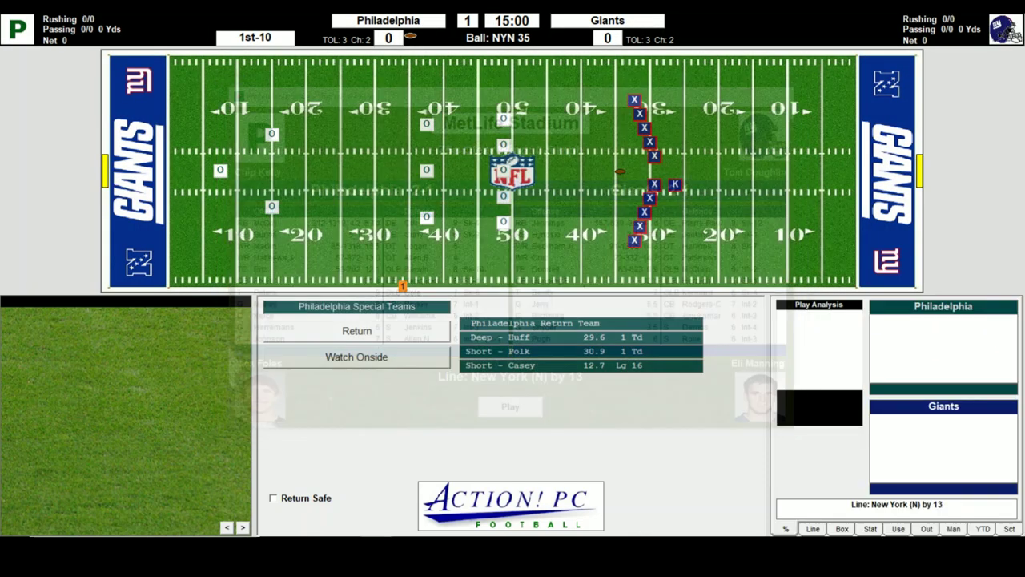